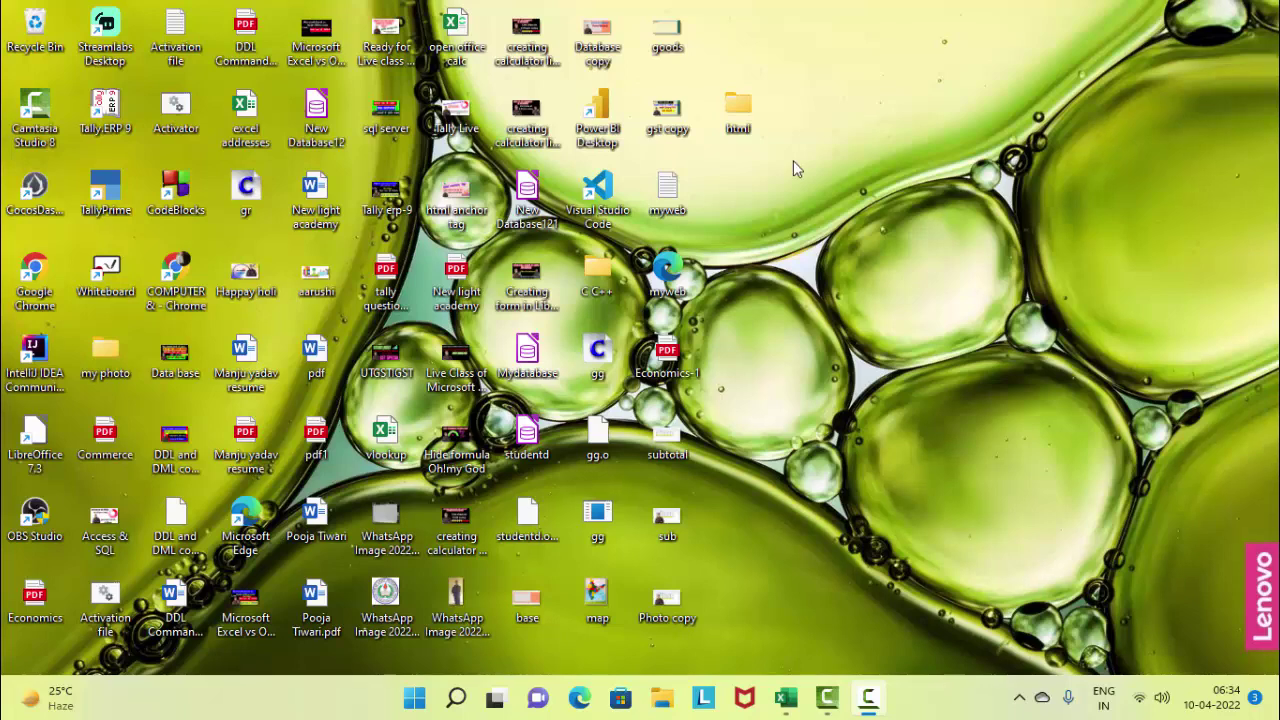
Refresh the desktop twice, then bring the Excel marks workbook back into view.
{"action": "right_click", "coordinate": [838, 130]}
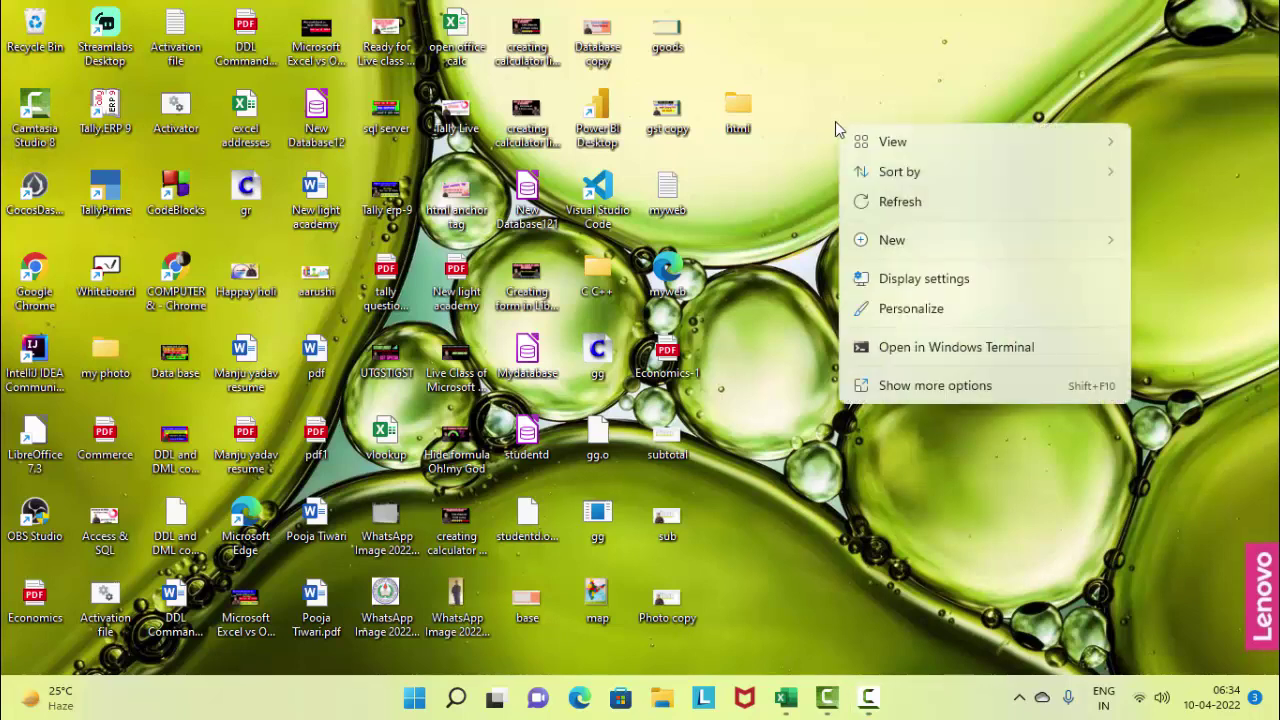
{"action": "left_click", "coordinate": [872, 200]}
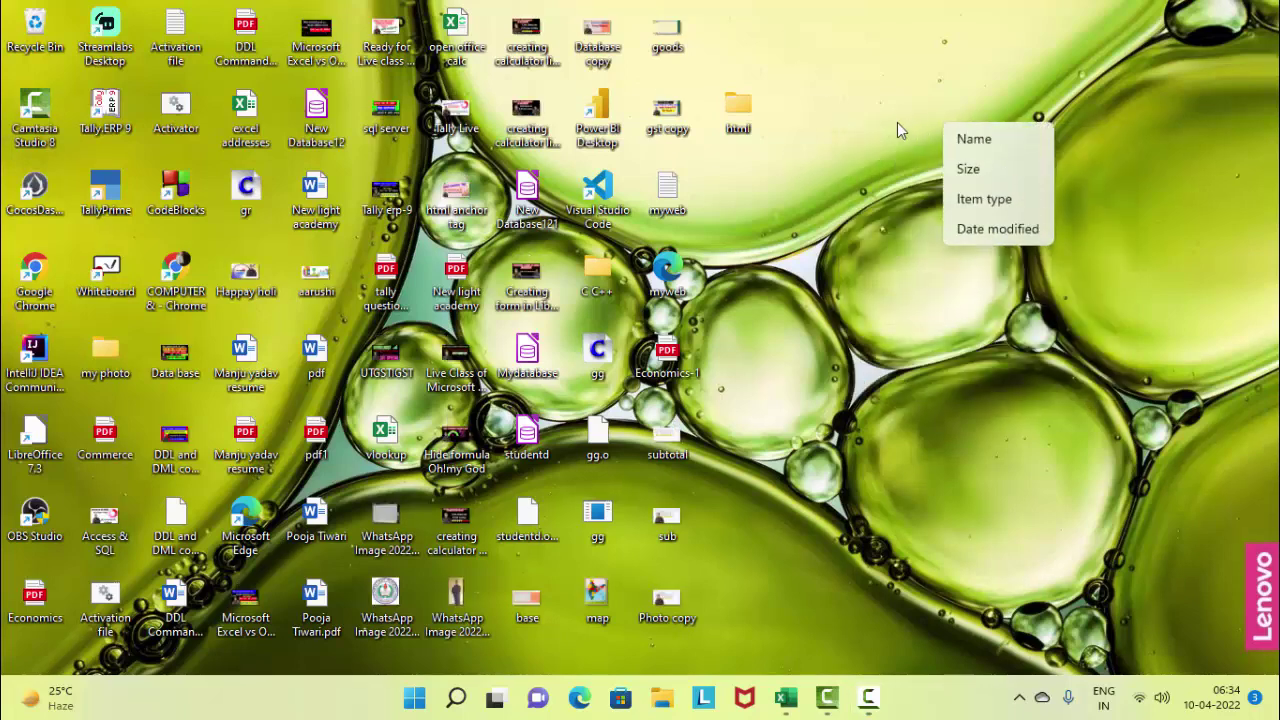
{"action": "right_click", "coordinate": [853, 128]}
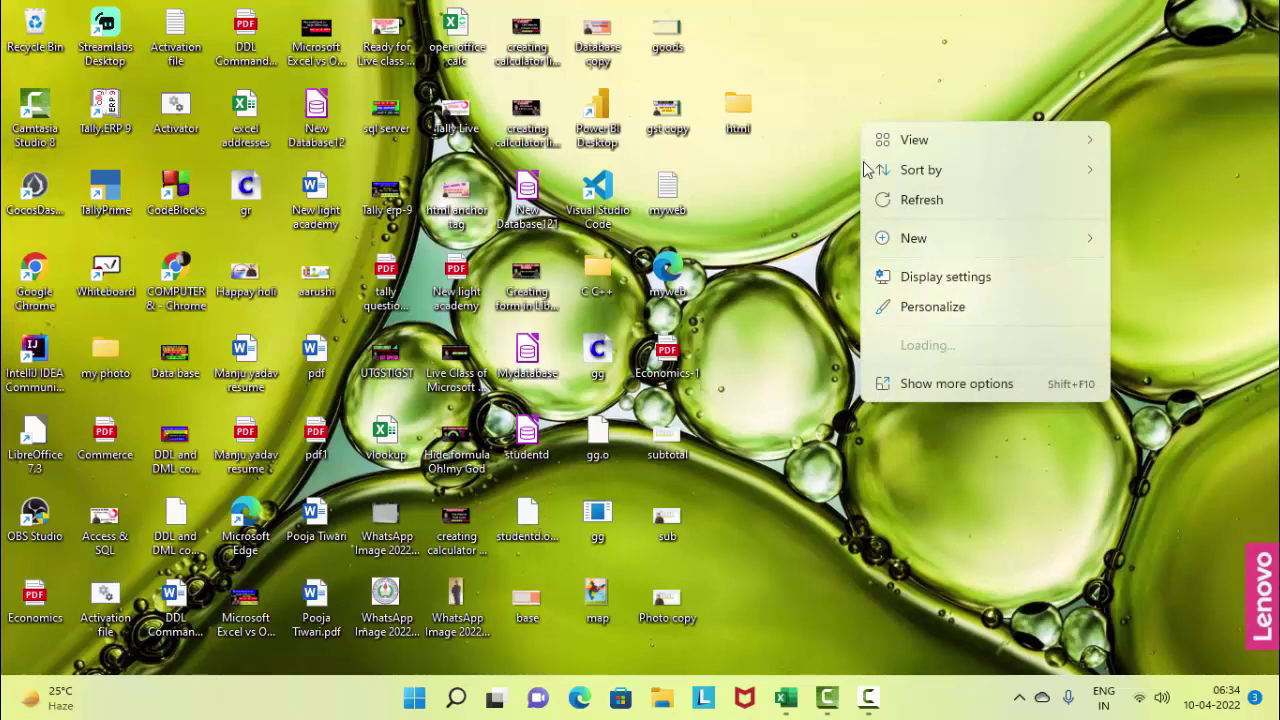
{"action": "left_click", "coordinate": [920, 202]}
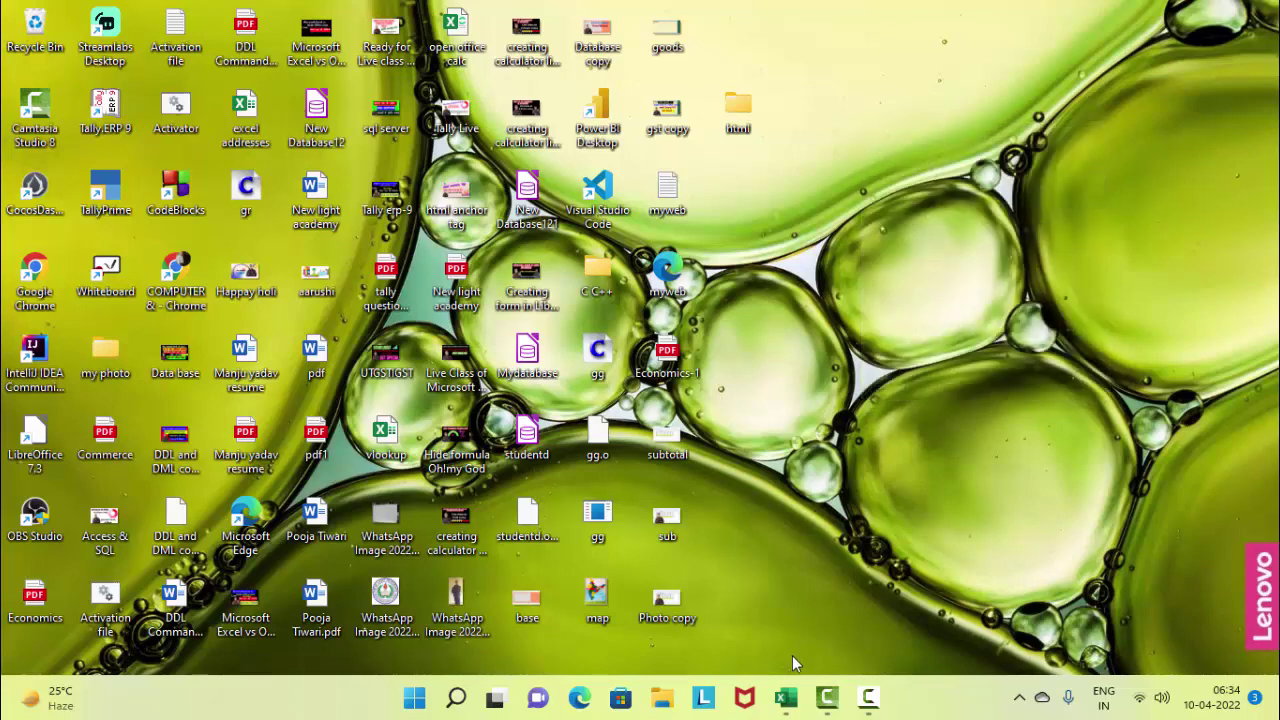
{"action": "left_click", "coordinate": [786, 697]}
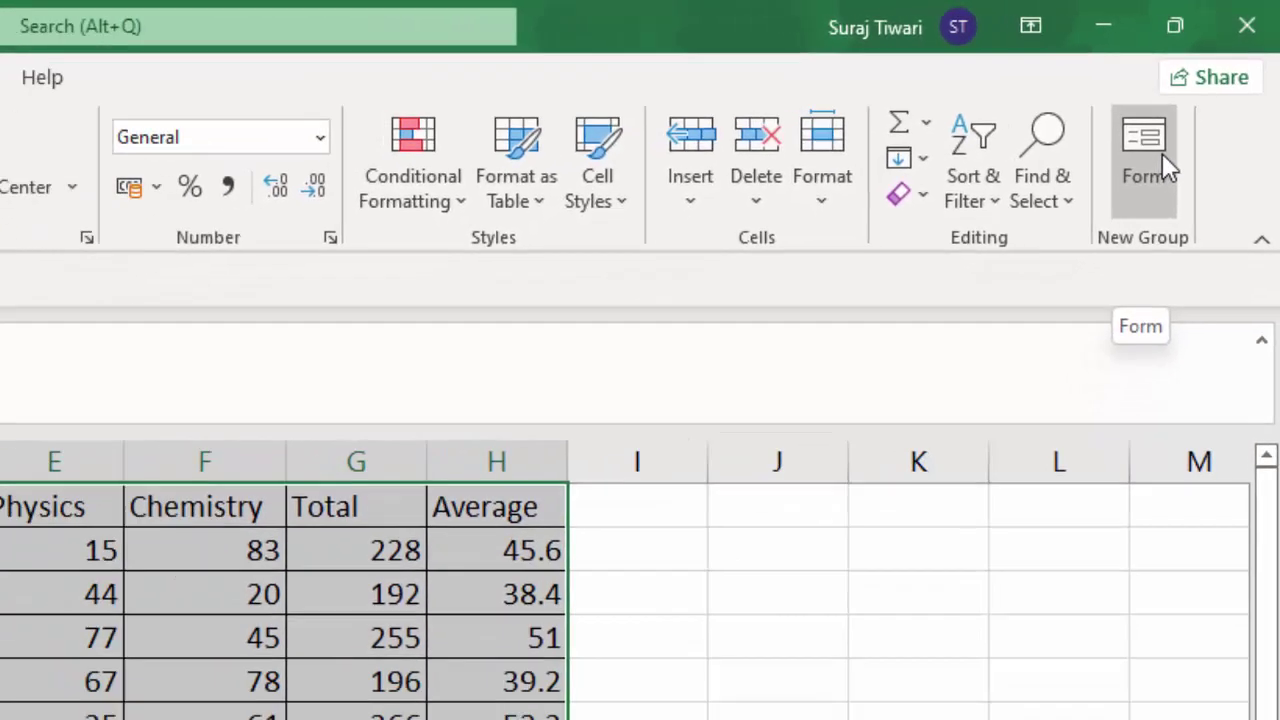
Open the Sheet1 data form on record 1 of 6 and move it so the table stays visible.
{"action": "left_click", "coordinate": [1118, 224]}
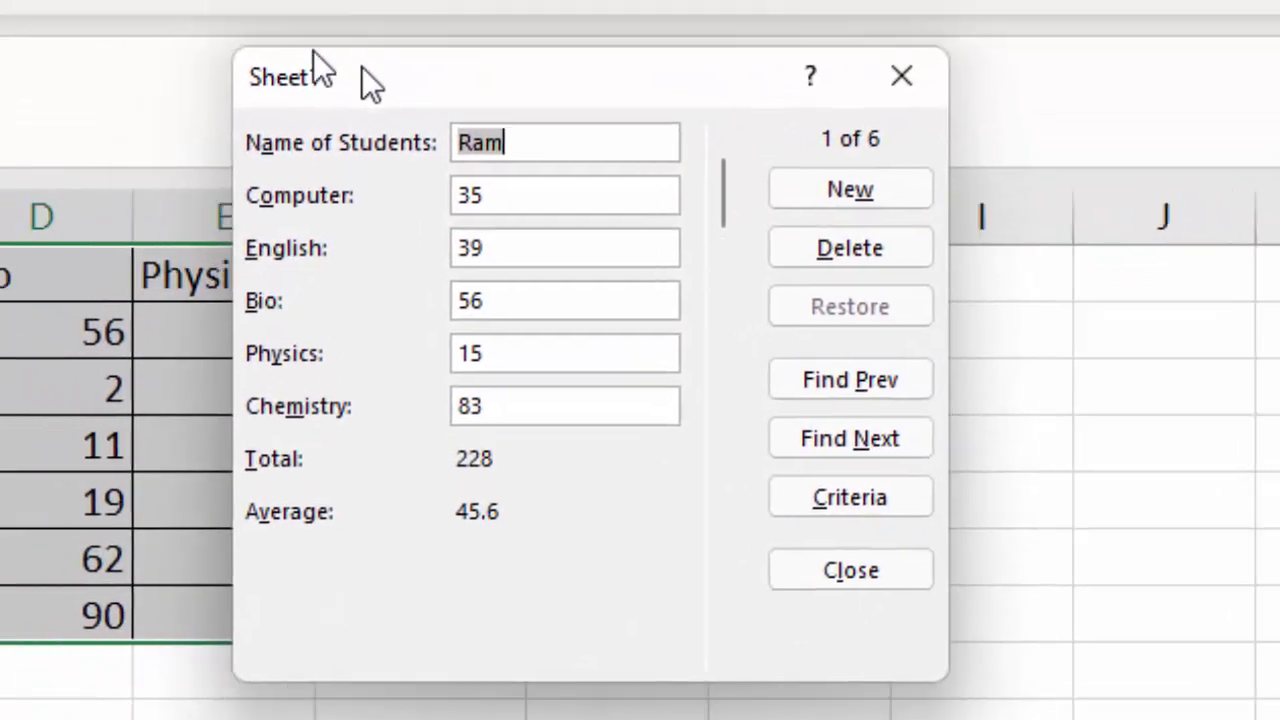
{"action": "mouse_move", "coordinate": [312, 244]}
{"action": "left_mouse_down"}
{"action": "mouse_move", "coordinate": [262, 95]}
{"action": "mouse_move", "coordinate": [206, 80]}
{"action": "left_mouse_up"}
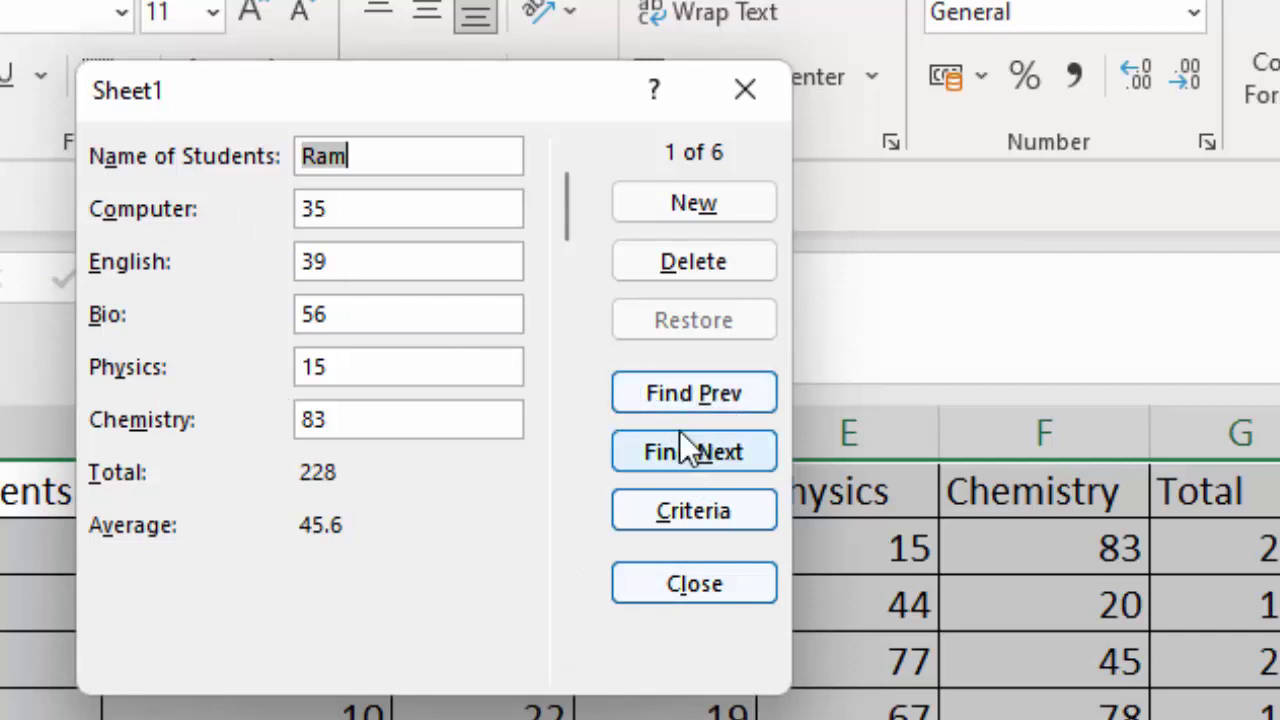
Advance the data form three records to record 4 of 6 and reposition the dialog.
{"action": "left_click", "coordinate": [704, 451]}
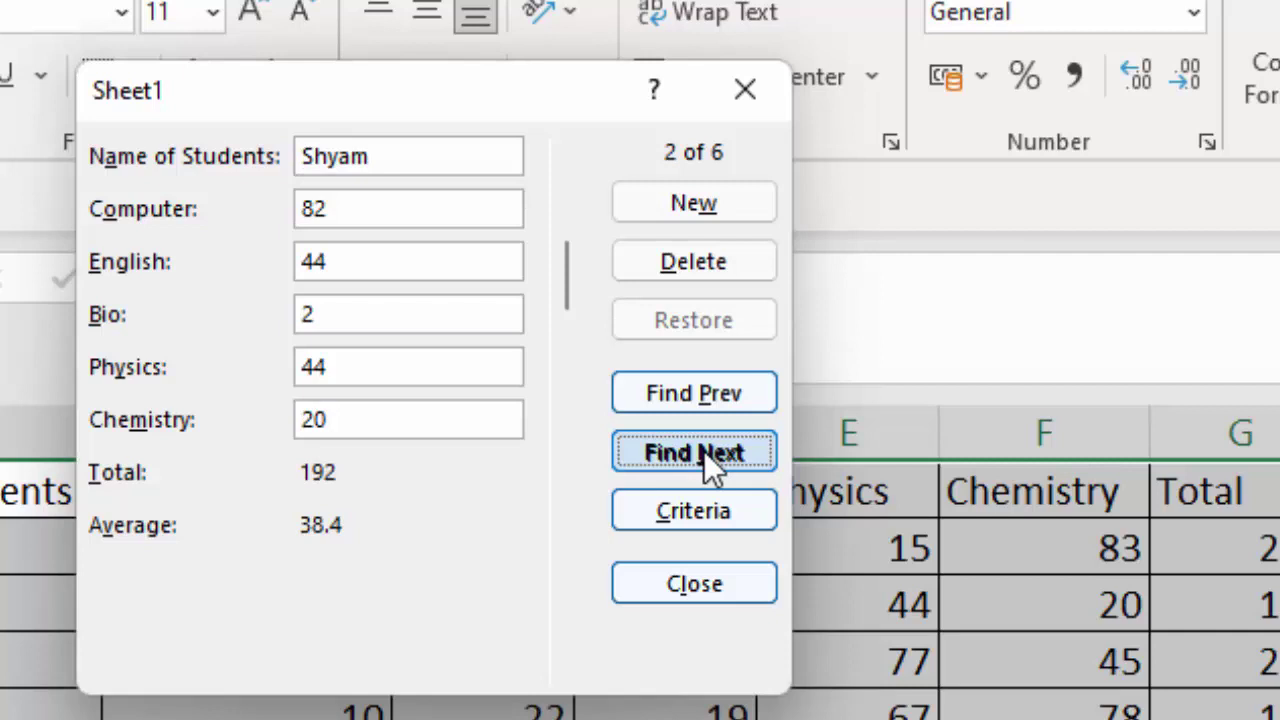
{"action": "left_click", "coordinate": [704, 451]}
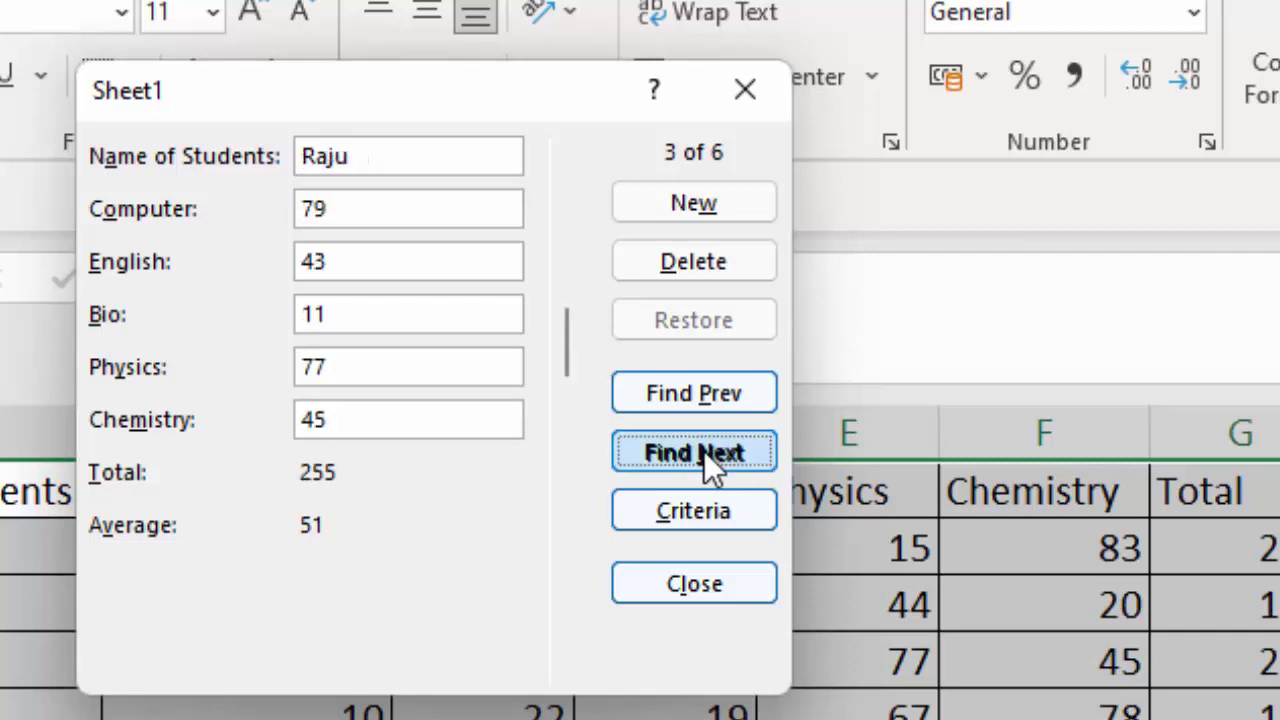
{"action": "left_click", "coordinate": [704, 451]}
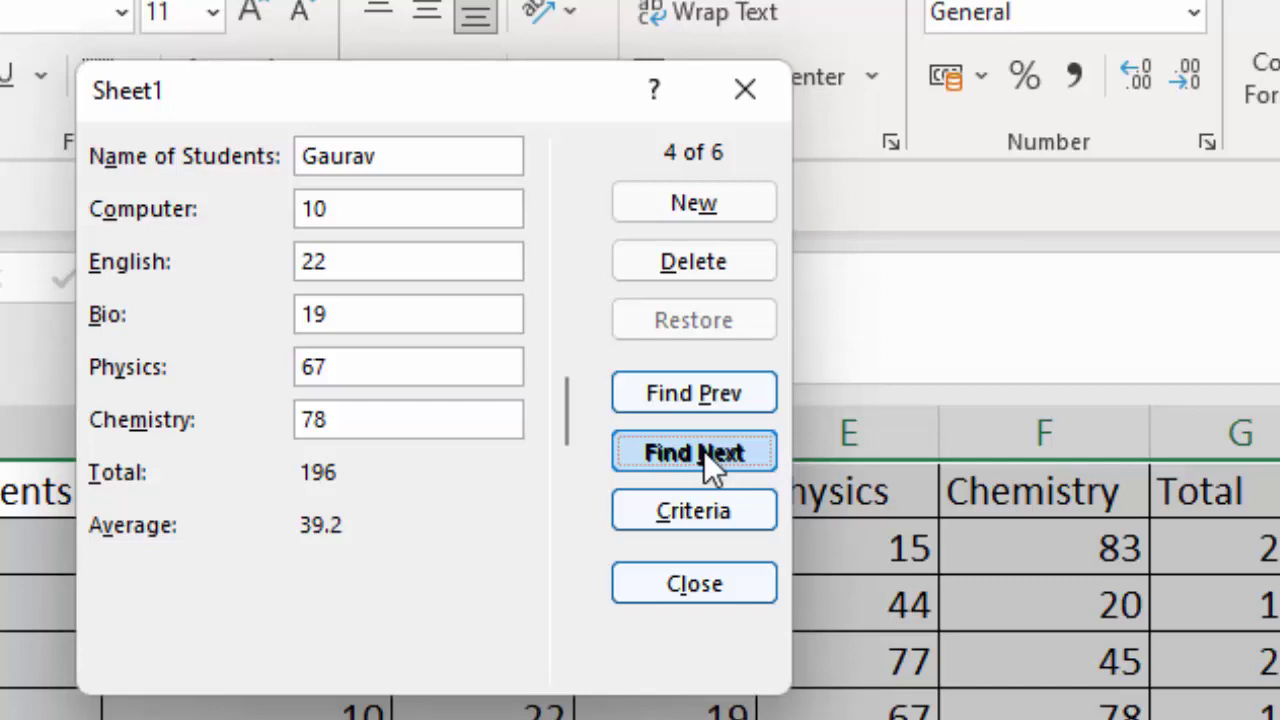
{"action": "mouse_move", "coordinate": [387, 80]}
{"action": "left_mouse_down"}
{"action": "mouse_move", "coordinate": [671, 331]}
{"action": "mouse_move", "coordinate": [910, 365]}
{"action": "mouse_move", "coordinate": [562, 14]}
{"action": "left_mouse_up"}
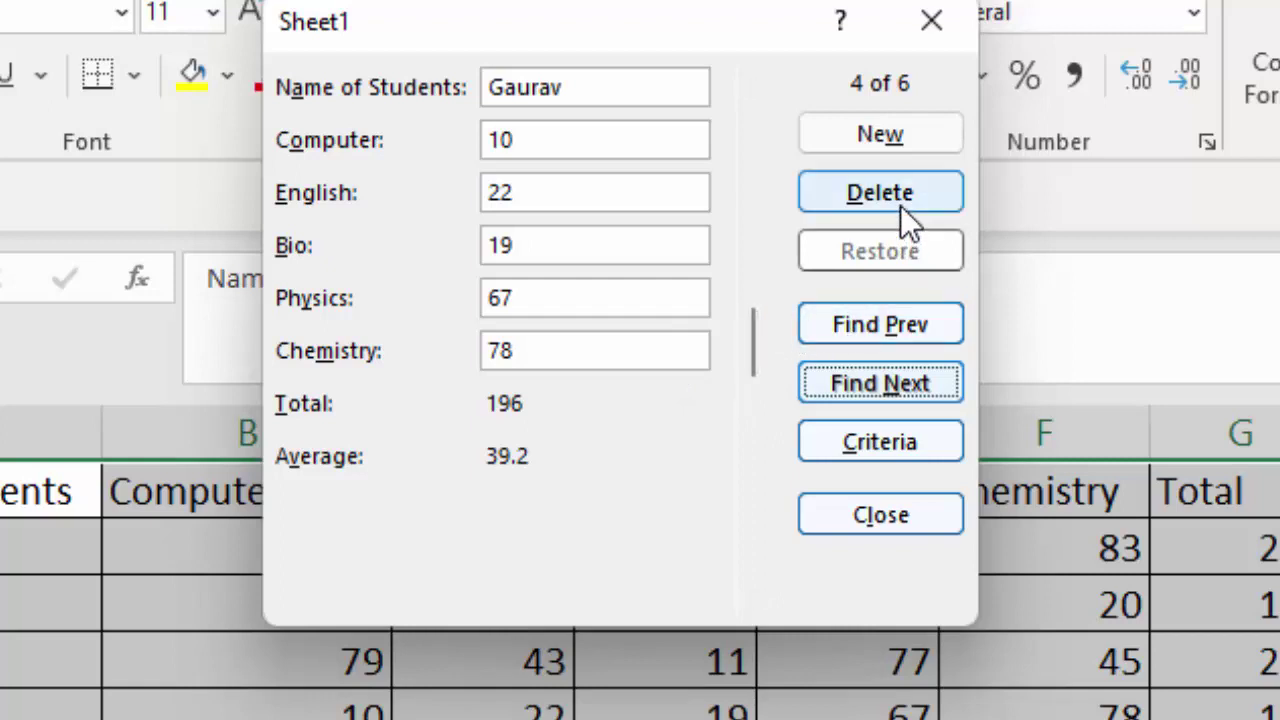
Add a new record with the student's name and marks 56, 77, 88, 89 and 89.
{"action": "left_click", "coordinate": [888, 134]}
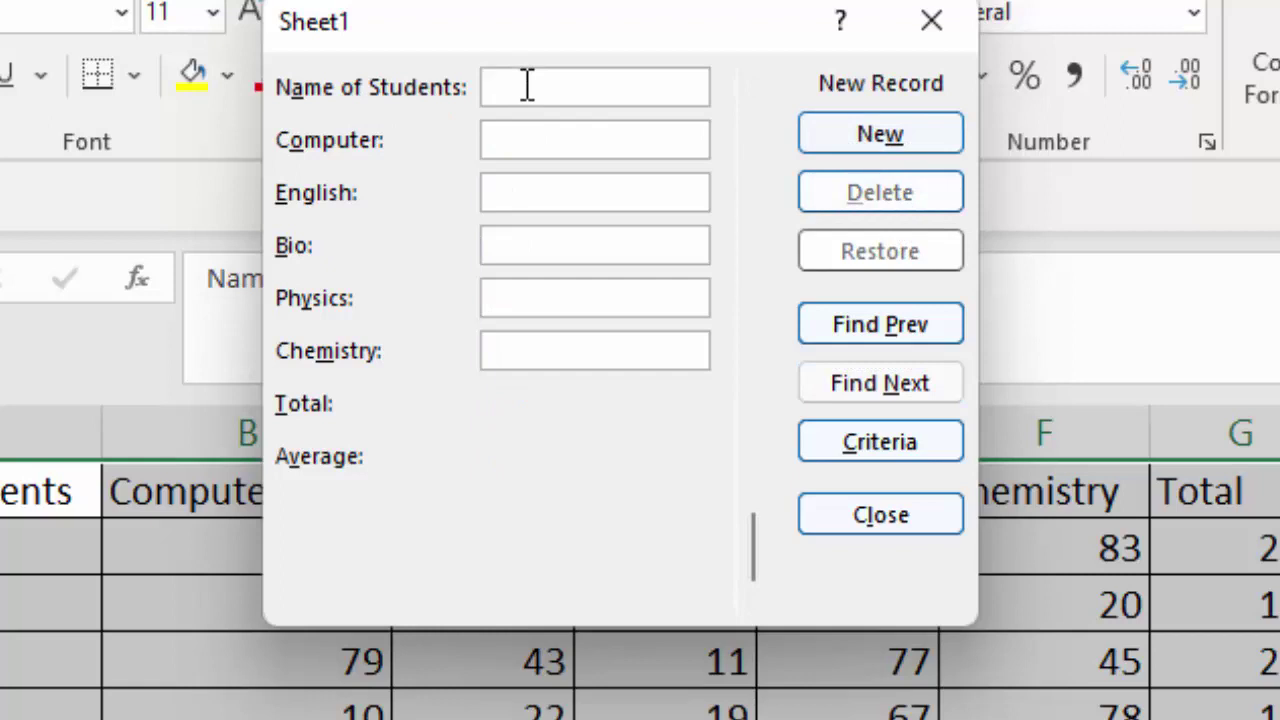
{"action": "type", "text": "Mo"}
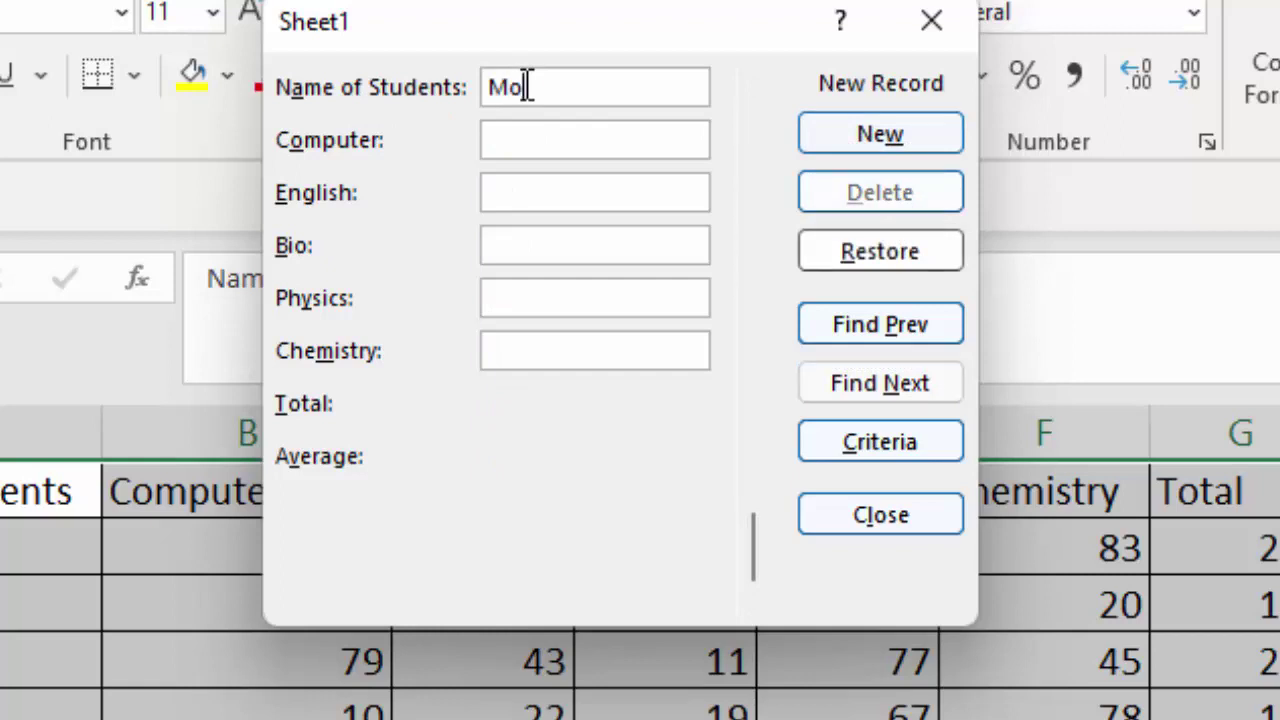
{"action": "type", "text": "nika"}
{"action": "key", "text": "Tab"}
{"action": "type", "text": "56"}
{"action": "key", "text": "Tab"}
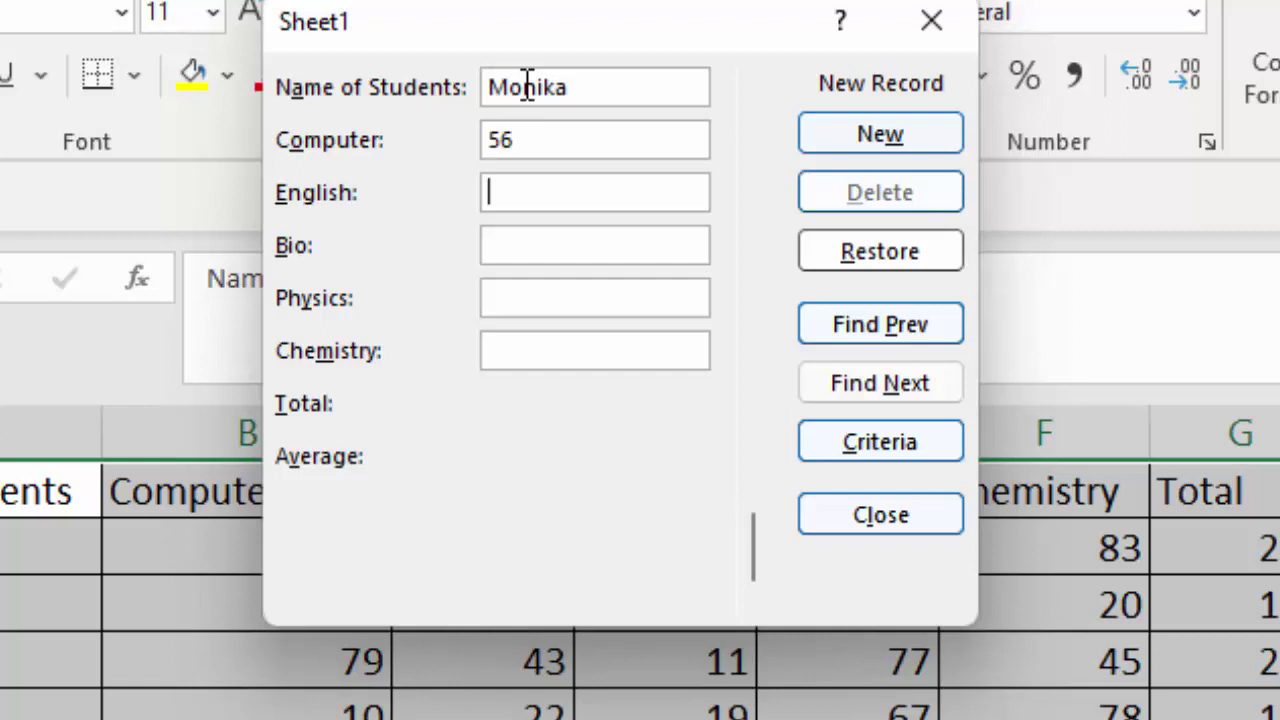
{"action": "type", "text": "77"}
{"action": "key", "text": "Tab"}
{"action": "type", "text": "88"}
{"action": "type", "text": "89"}
{"action": "key", "text": "Tab"}
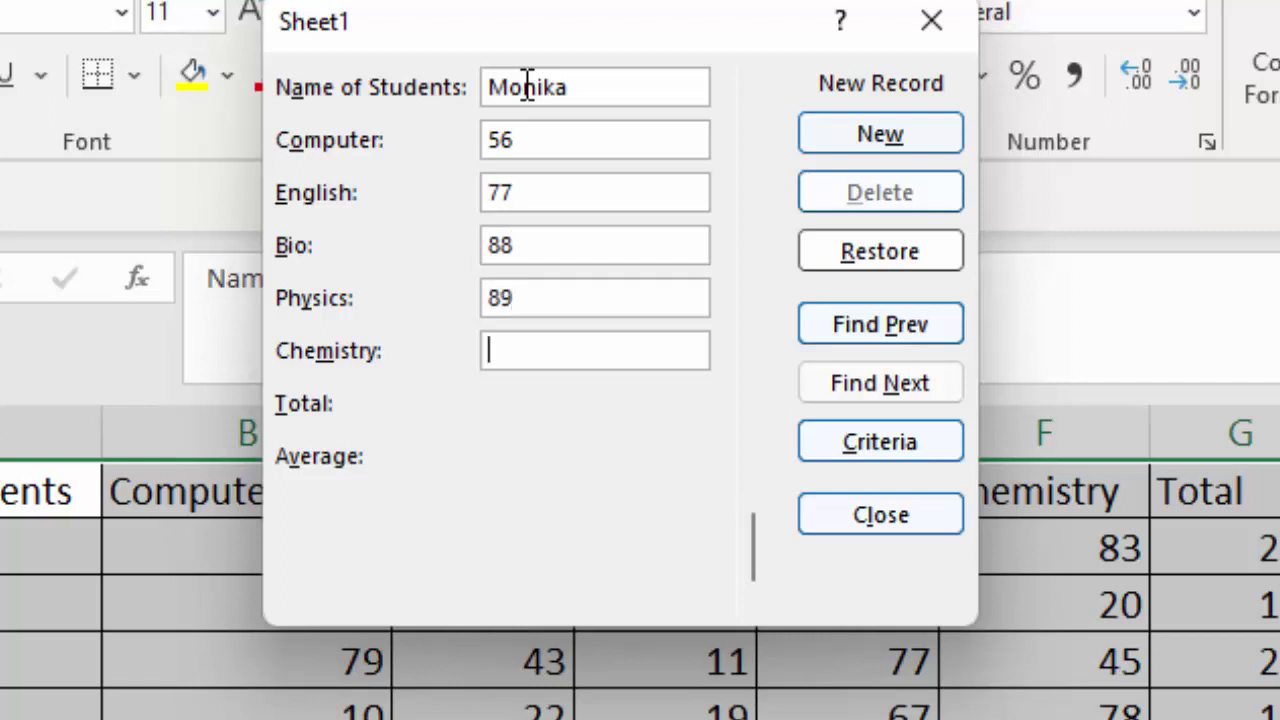
{"action": "type", "text": "89"}
{"action": "key", "text": "Tab"}
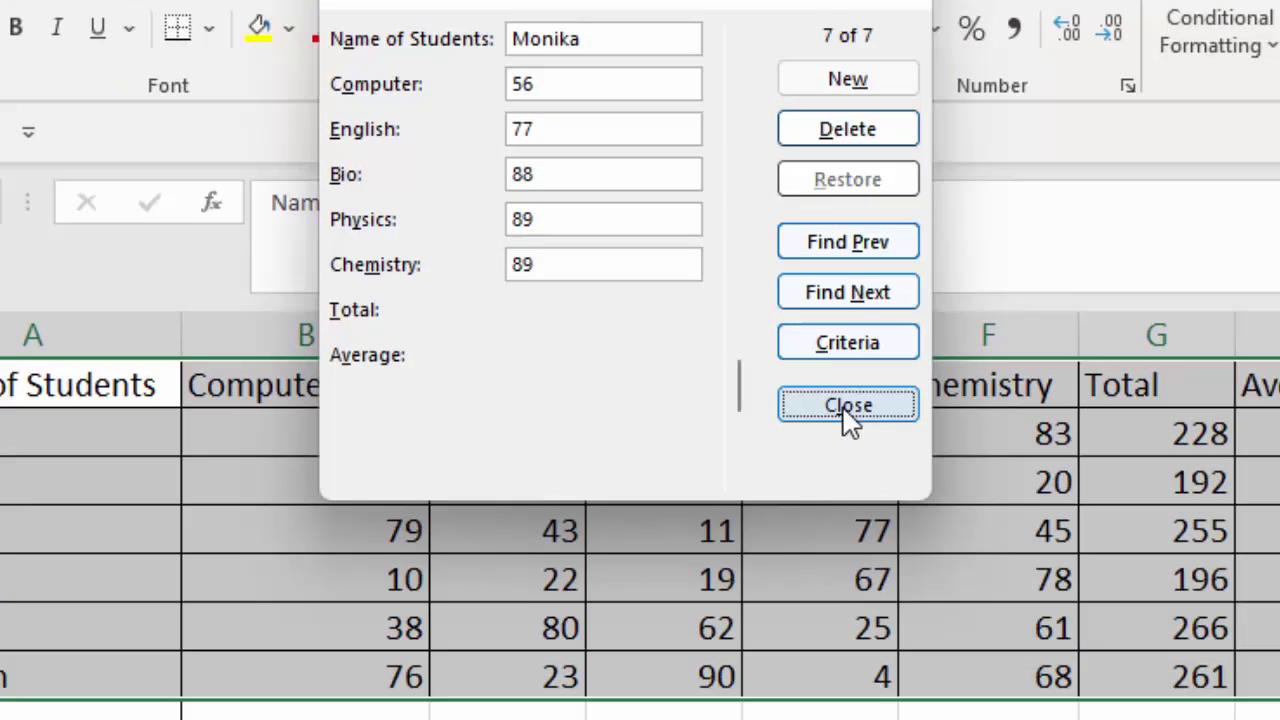
Commit the new record by closing the form, then step through to the last record, 6 of 6.
{"action": "left_click", "coordinate": [876, 520]}
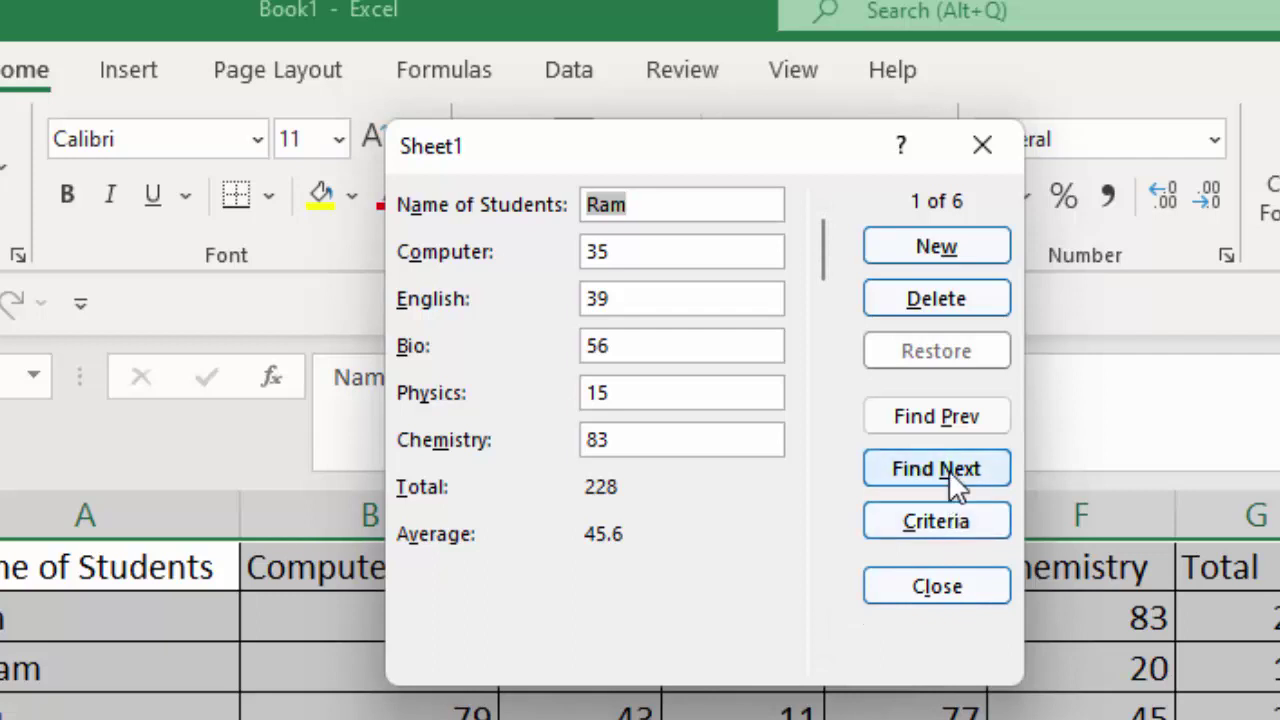
{"action": "left_click", "coordinate": [949, 473]}
{"action": "left_click", "coordinate": [949, 473]}
{"action": "left_click", "coordinate": [949, 473]}
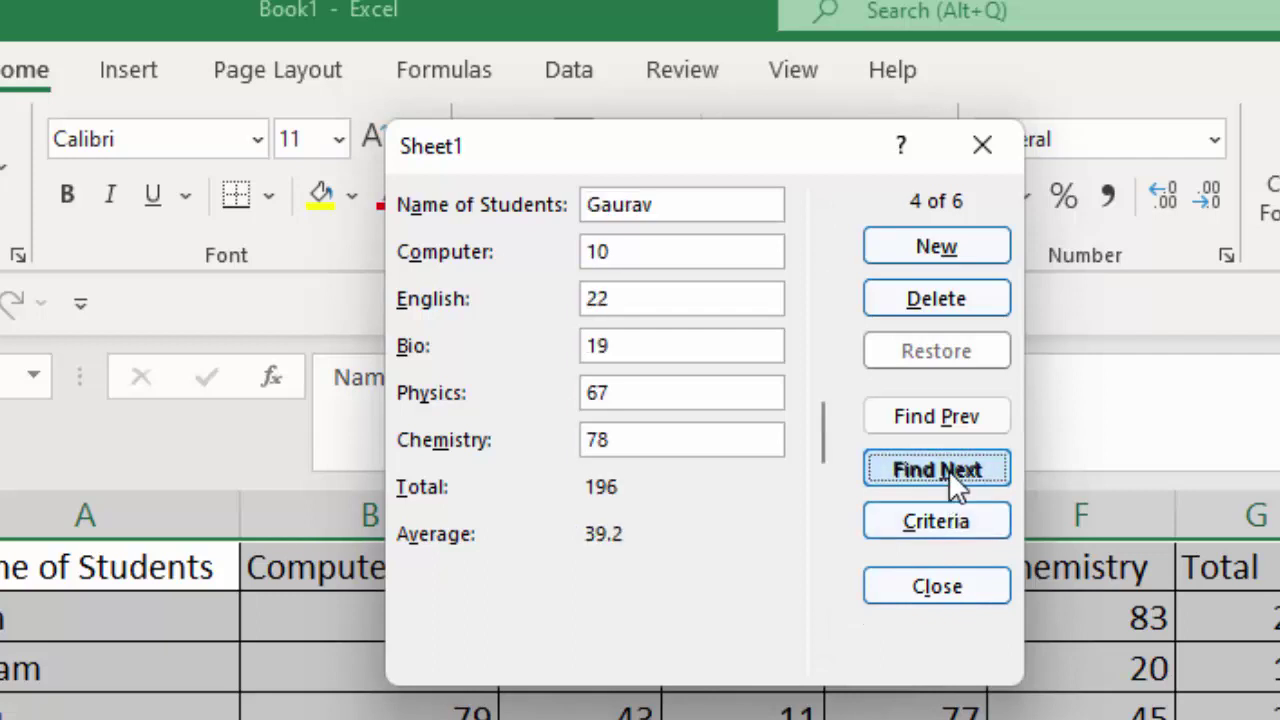
{"action": "left_click", "coordinate": [948, 469]}
{"action": "left_click", "coordinate": [948, 465]}
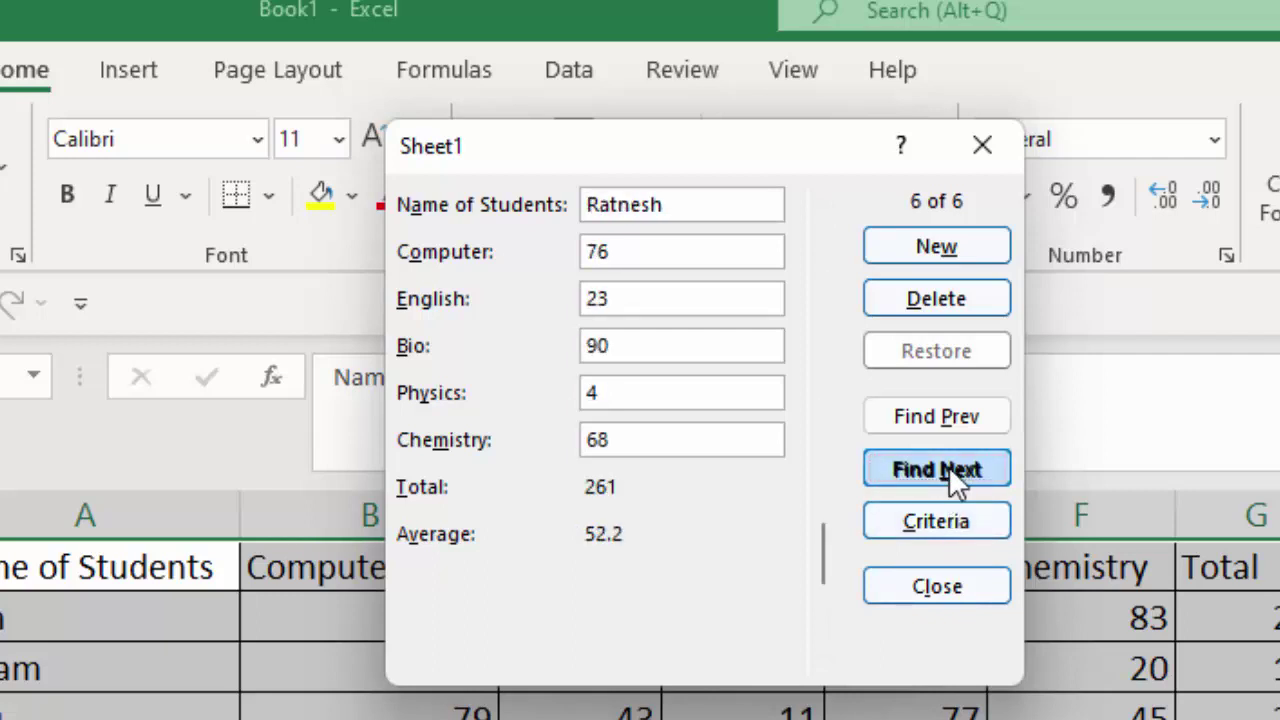
{"action": "left_click", "coordinate": [948, 465]}
Close the form, select the table through row 8, and reopen the data form with Alt+D, O.
{"action": "left_click", "coordinate": [953, 588]}
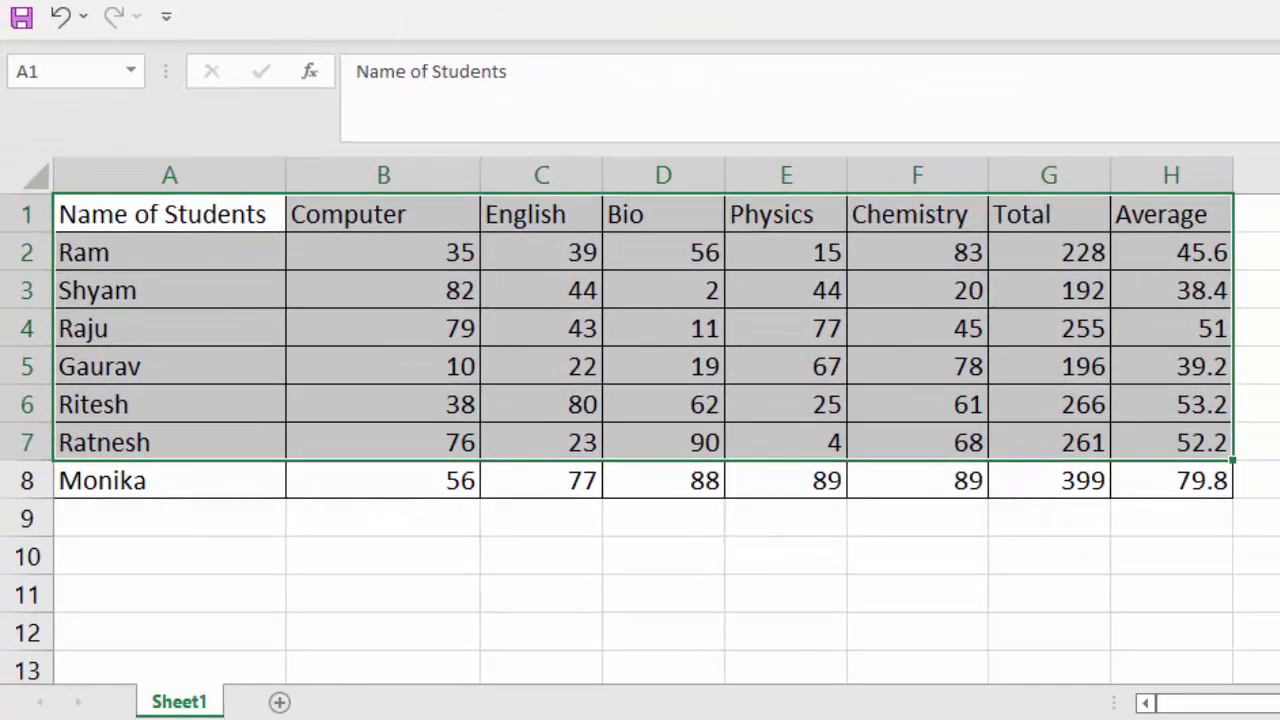
{"action": "left_click", "coordinate": [1160, 557]}
{"action": "mouse_move", "coordinate": [1209, 480]}
{"action": "left_mouse_down"}
{"action": "mouse_move", "coordinate": [843, 375]}
{"action": "mouse_move", "coordinate": [63, 194]}
{"action": "left_mouse_up"}
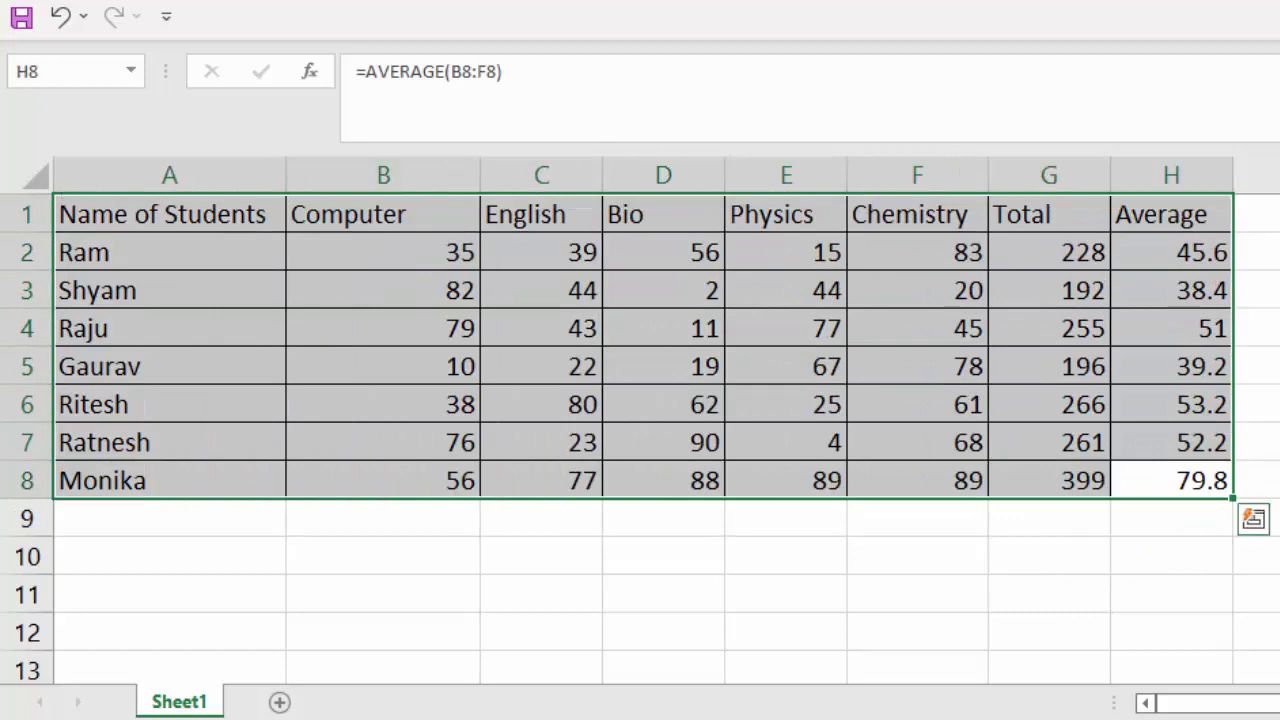
{"action": "key", "text": "alt+d"}
{"action": "key", "text": "o"}
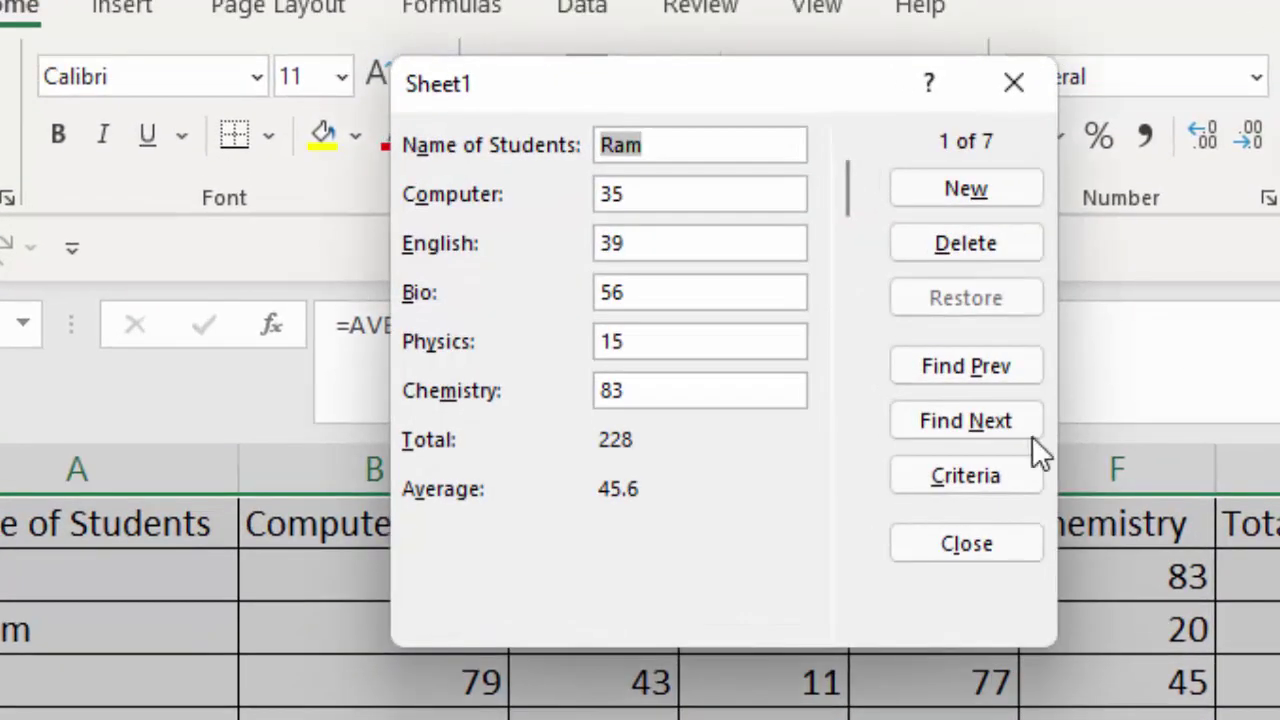
Step through to record 7 of 7, the new student with Total 399 and Average 79.8.
{"action": "left_click", "coordinate": [1001, 428]}
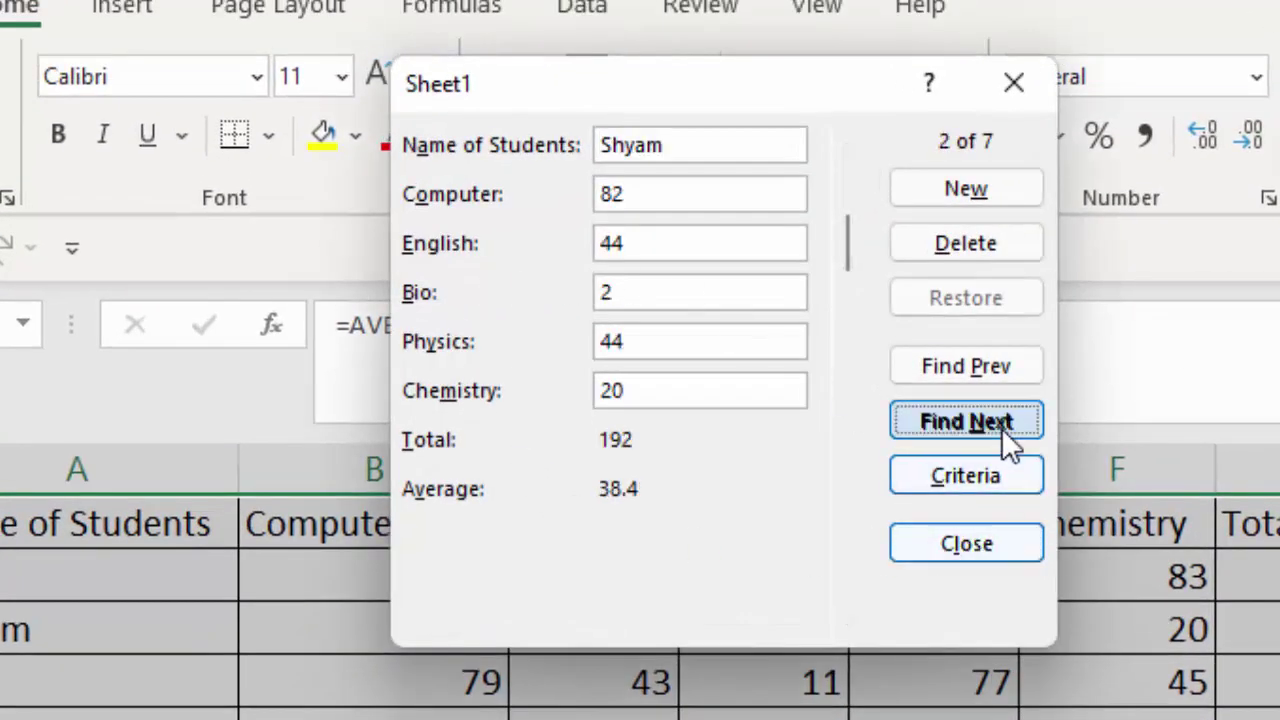
{"action": "left_click", "coordinate": [1001, 428]}
{"action": "left_click", "coordinate": [1001, 428]}
{"action": "left_click", "coordinate": [1001, 425]}
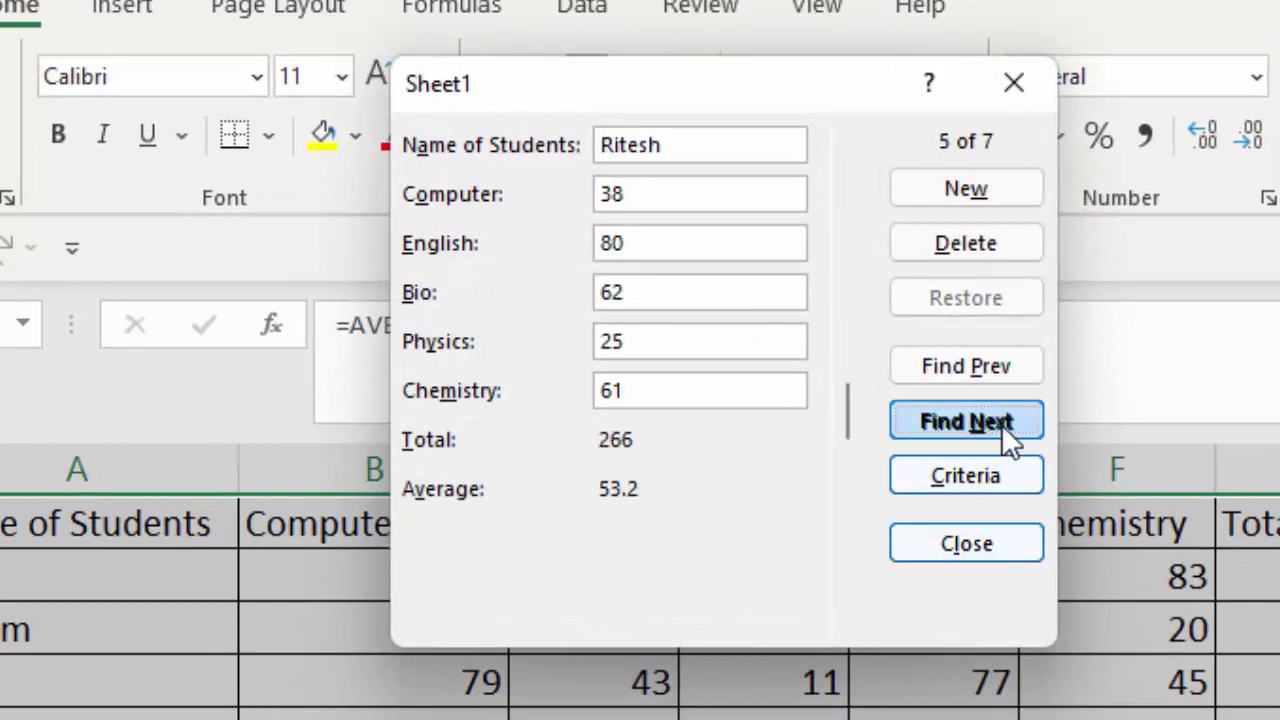
{"action": "left_click", "coordinate": [1001, 424]}
{"action": "left_click", "coordinate": [1001, 424]}
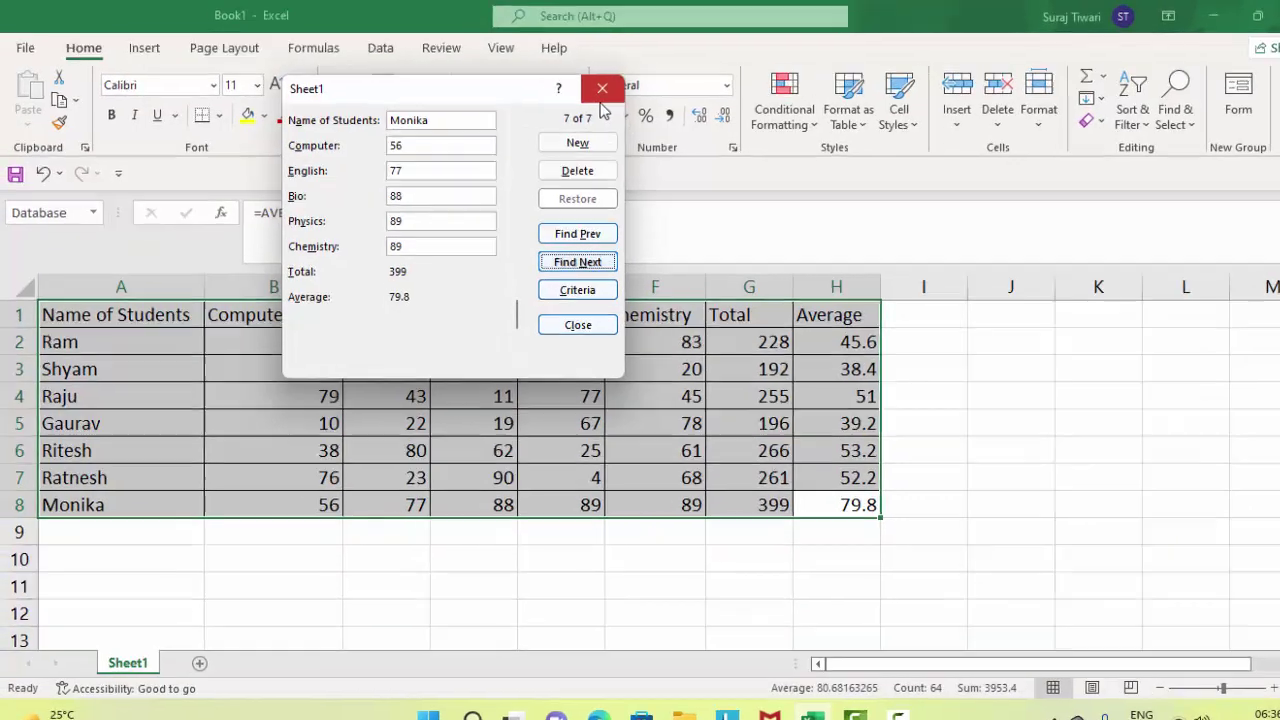
Close the data form and open Excel Options via File > More > Options.
{"action": "left_click", "coordinate": [582, 86]}
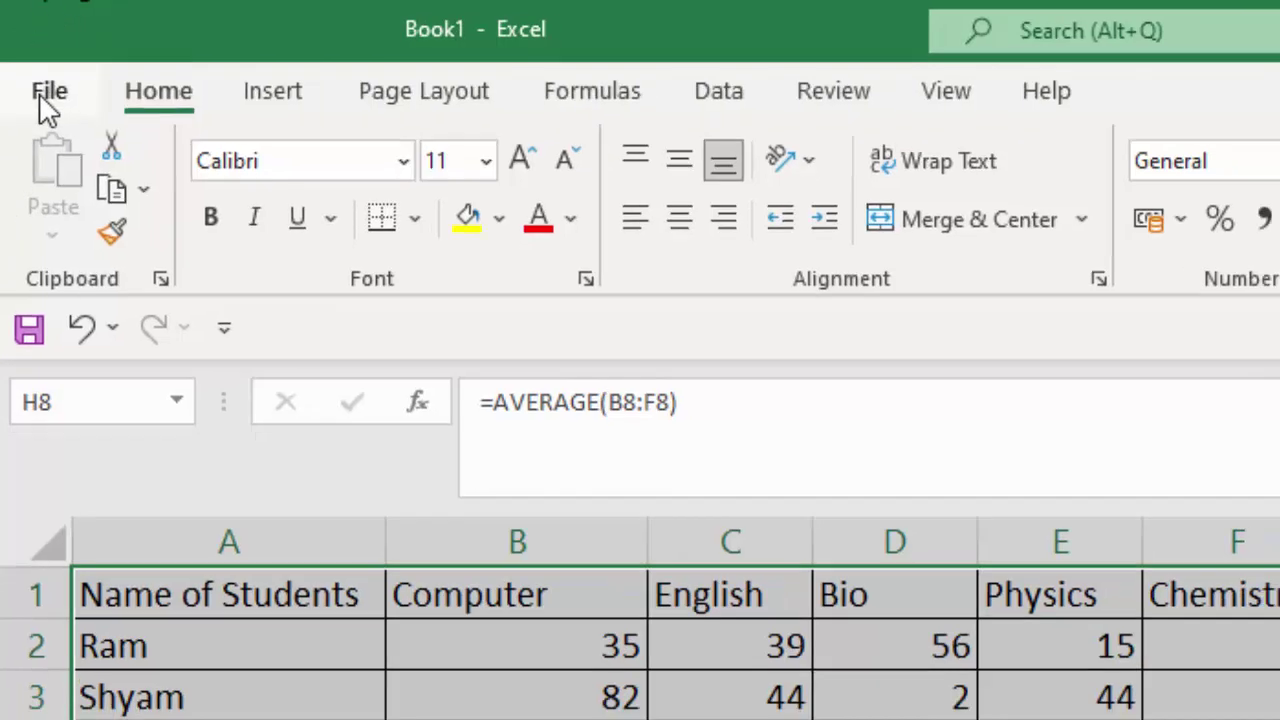
{"action": "left_click", "coordinate": [40, 92]}
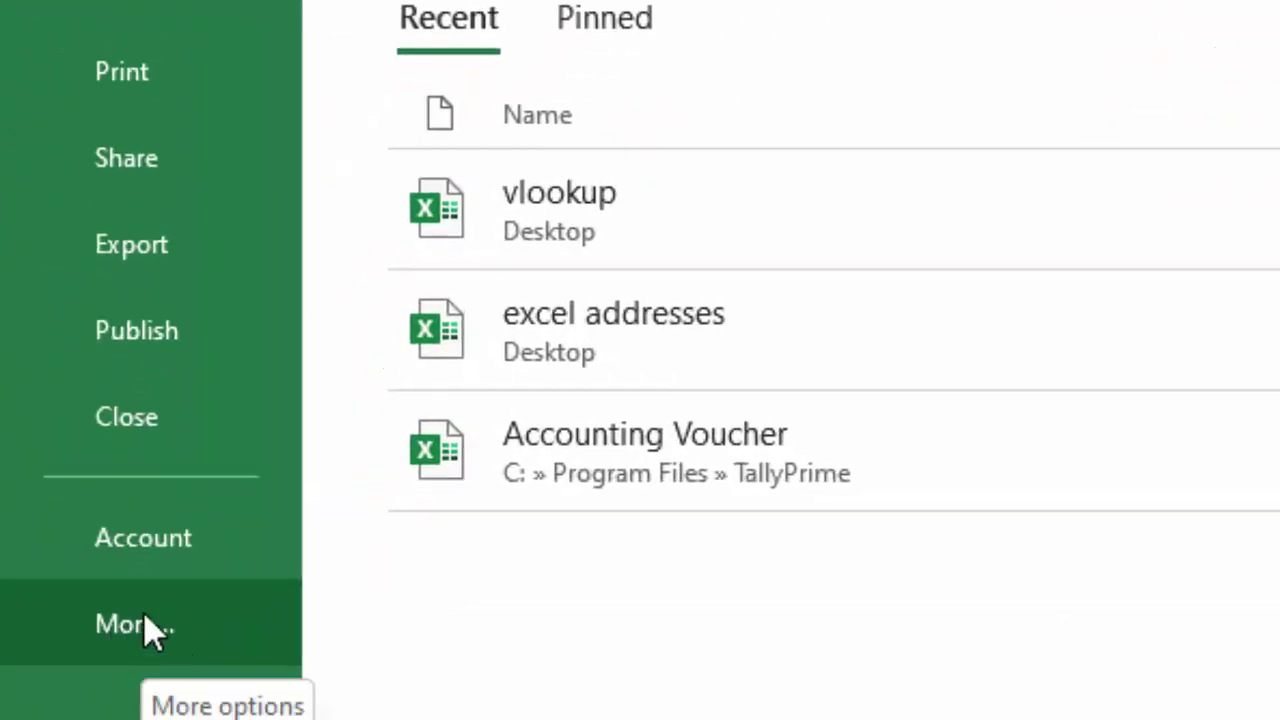
{"action": "left_click", "coordinate": [150, 625]}
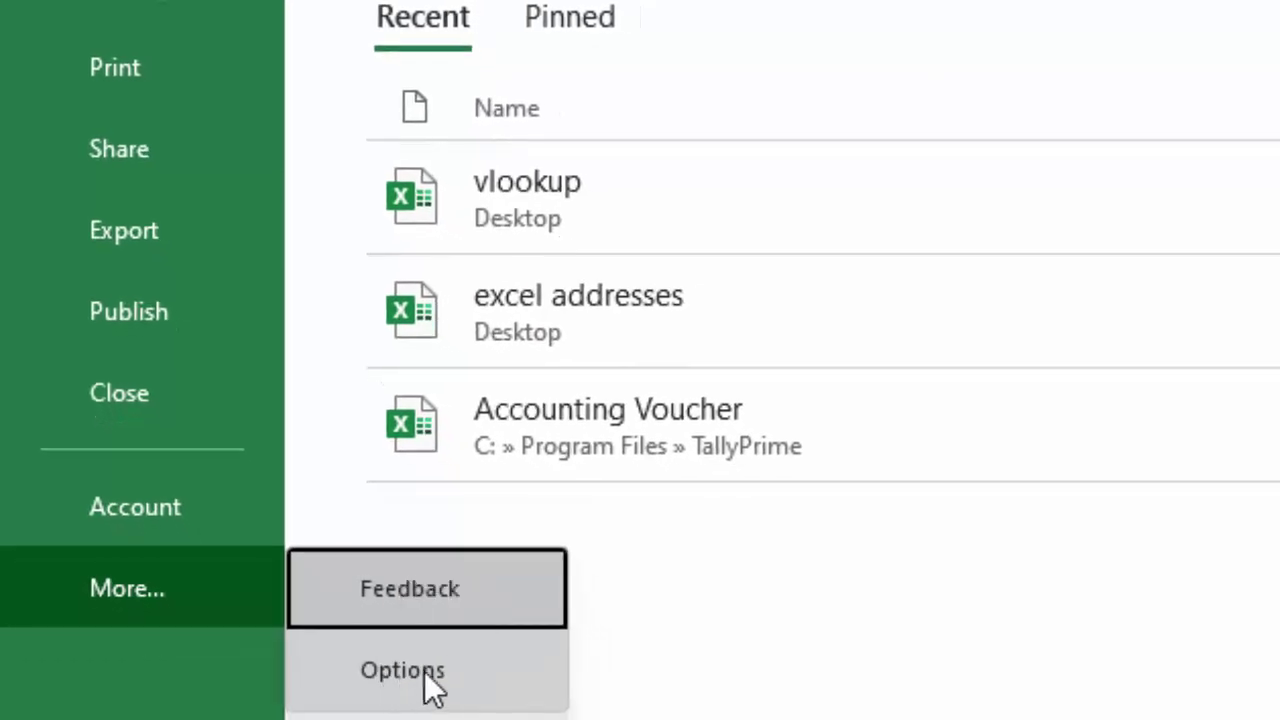
{"action": "left_click", "coordinate": [424, 671]}
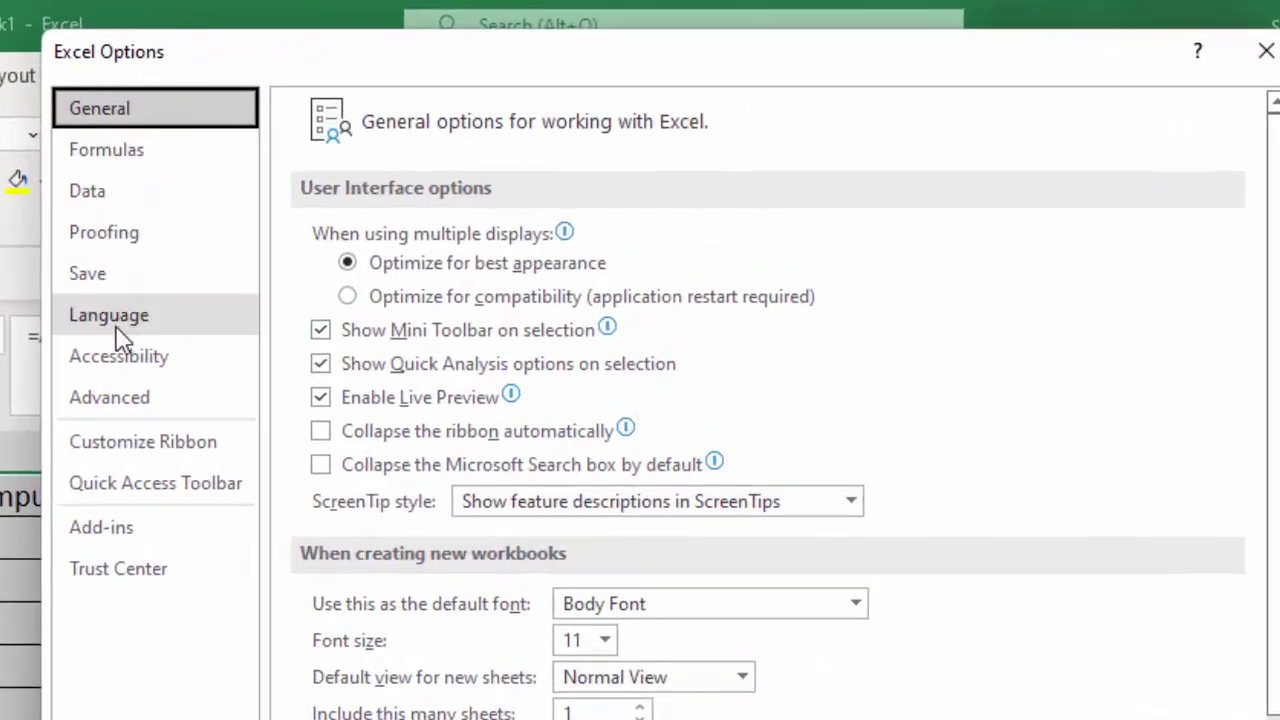
Switch Excel Options to the Customize Ribbon page.
{"action": "left_click", "coordinate": [160, 459]}
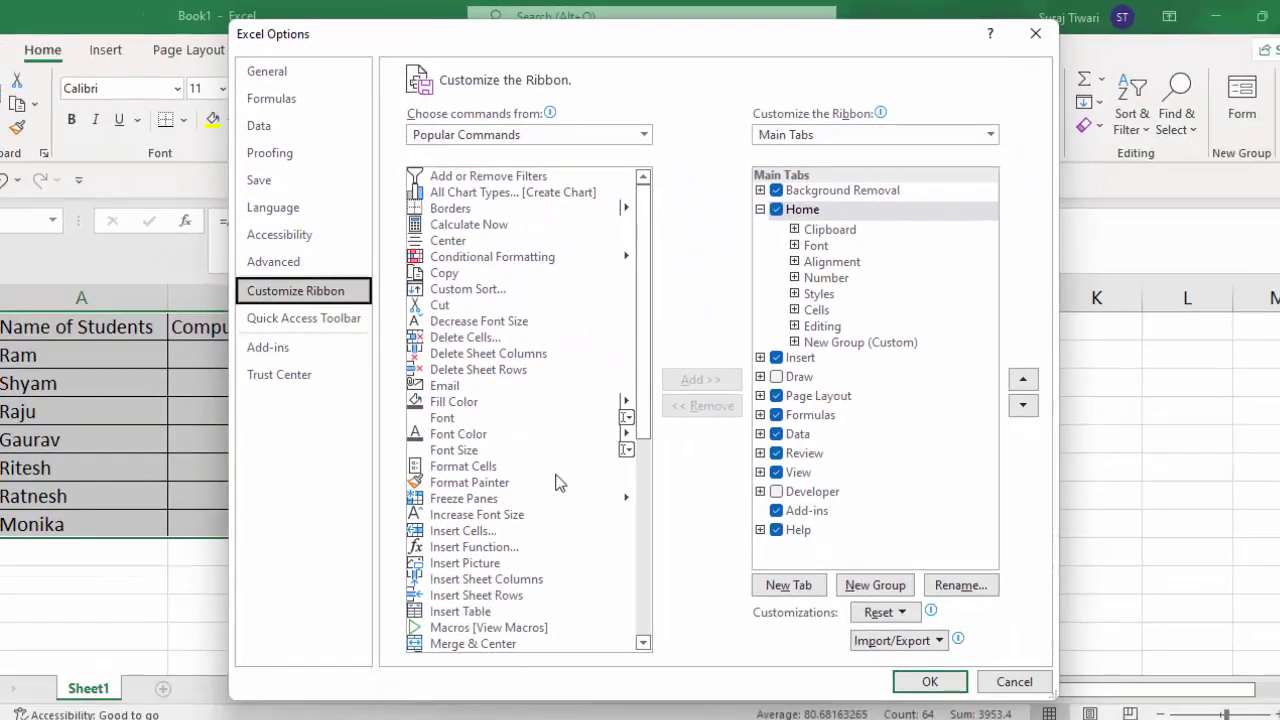
{"action": "scroll", "coordinate": [487, 475], "scroll_direction": "down", "scroll_amount": 2}
{"action": "scroll", "coordinate": [487, 475], "scroll_direction": "down", "scroll_amount": 2}
{"action": "scroll", "coordinate": [484, 474], "scroll_direction": "down", "scroll_amount": 2}
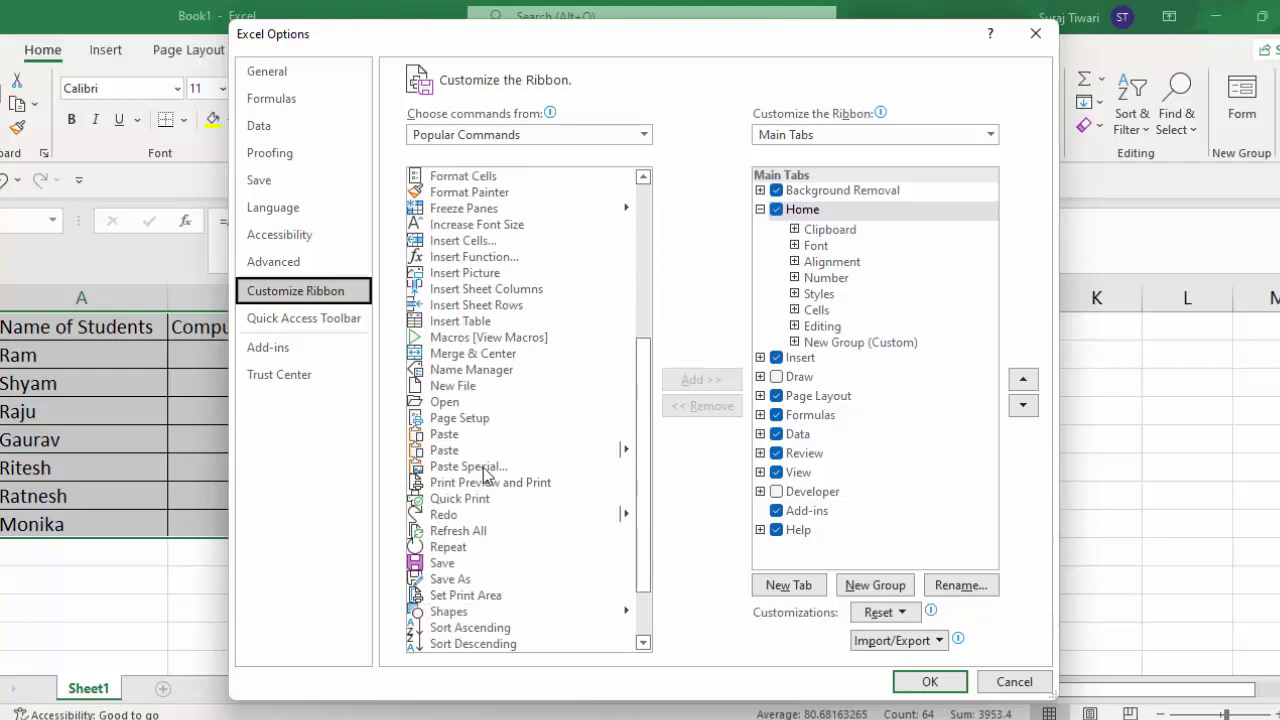
{"action": "scroll", "coordinate": [484, 474], "scroll_direction": "down", "scroll_amount": 2}
{"action": "scroll", "coordinate": [391, 526], "scroll_direction": "up", "scroll_amount": 1}
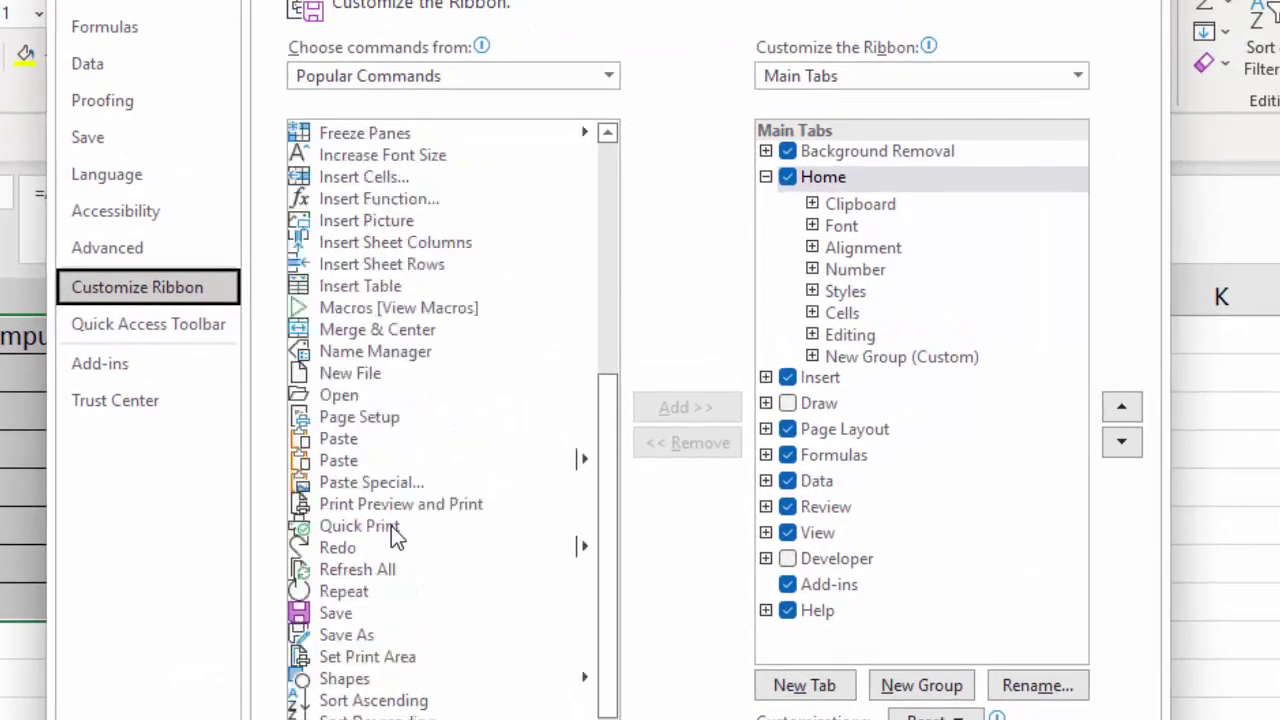
{"action": "scroll", "coordinate": [391, 526], "scroll_direction": "up", "scroll_amount": 5}
{"action": "scroll", "coordinate": [391, 526], "scroll_direction": "up", "scroll_amount": 2}
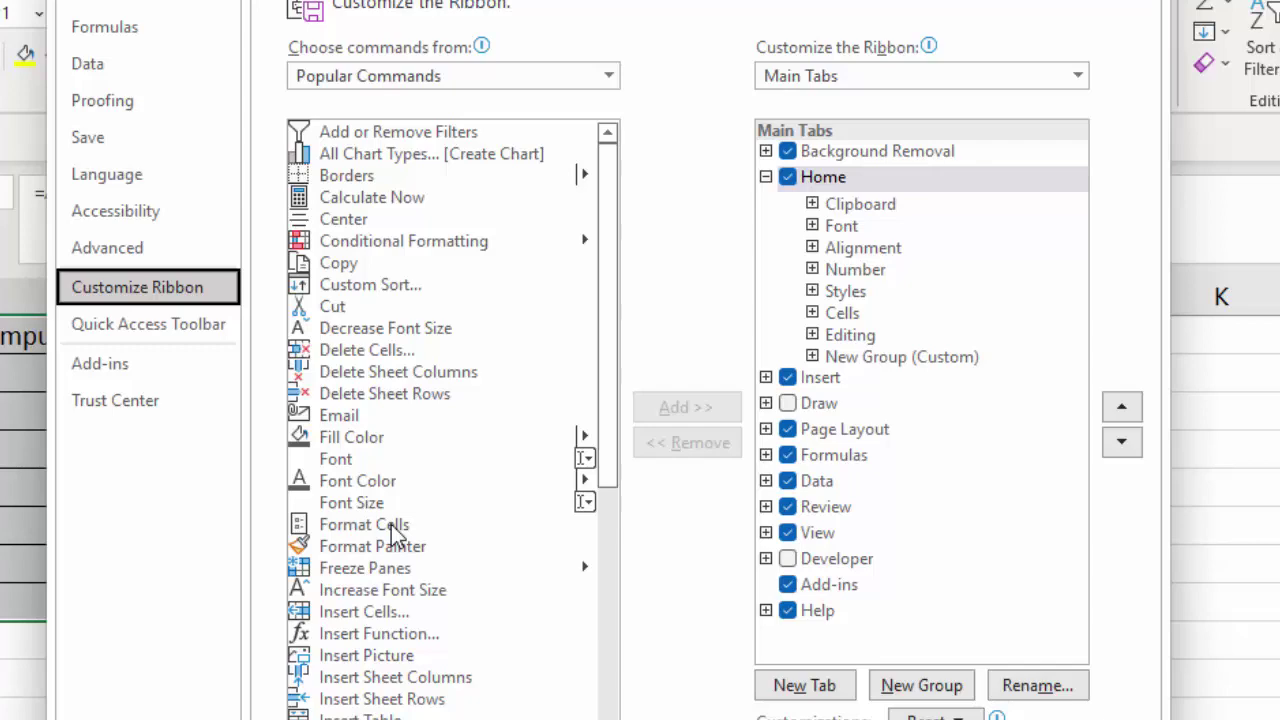
Set 'Choose commands from' to All Commands and scroll the list down to Form....
{"action": "key", "text": "Tab"}
{"action": "left_click", "coordinate": [606, 78]}
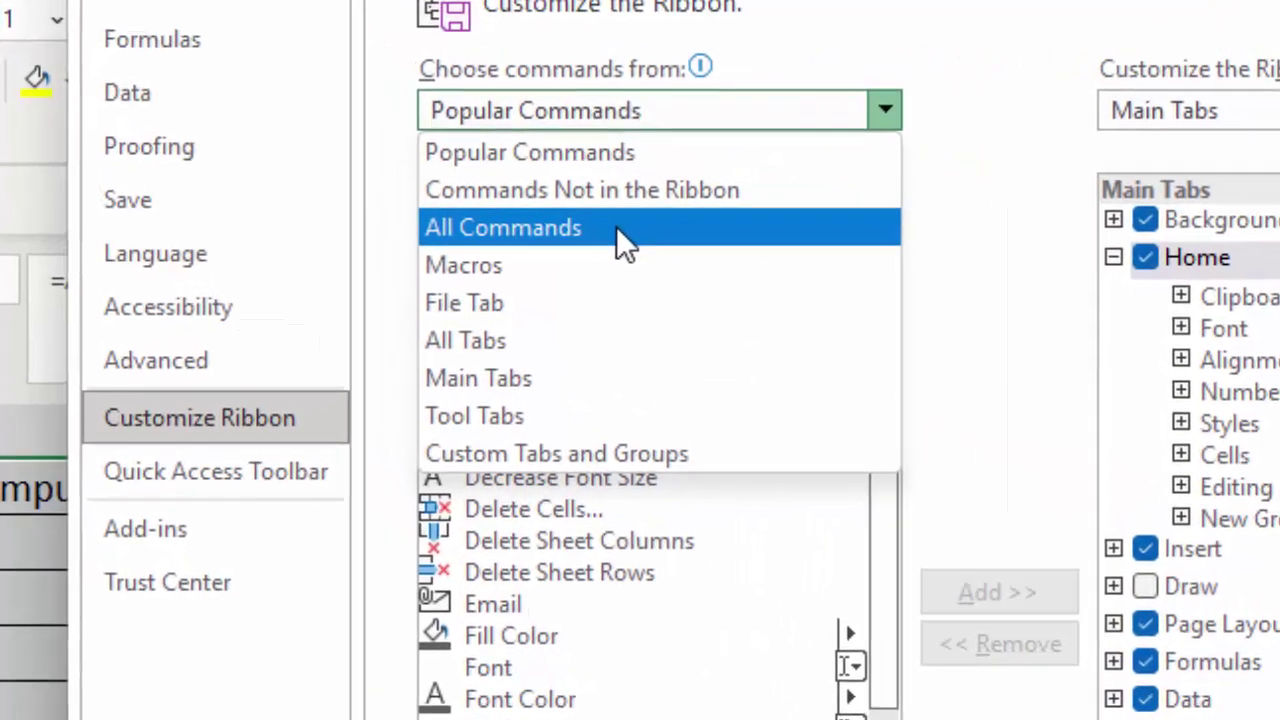
{"action": "left_click", "coordinate": [505, 157]}
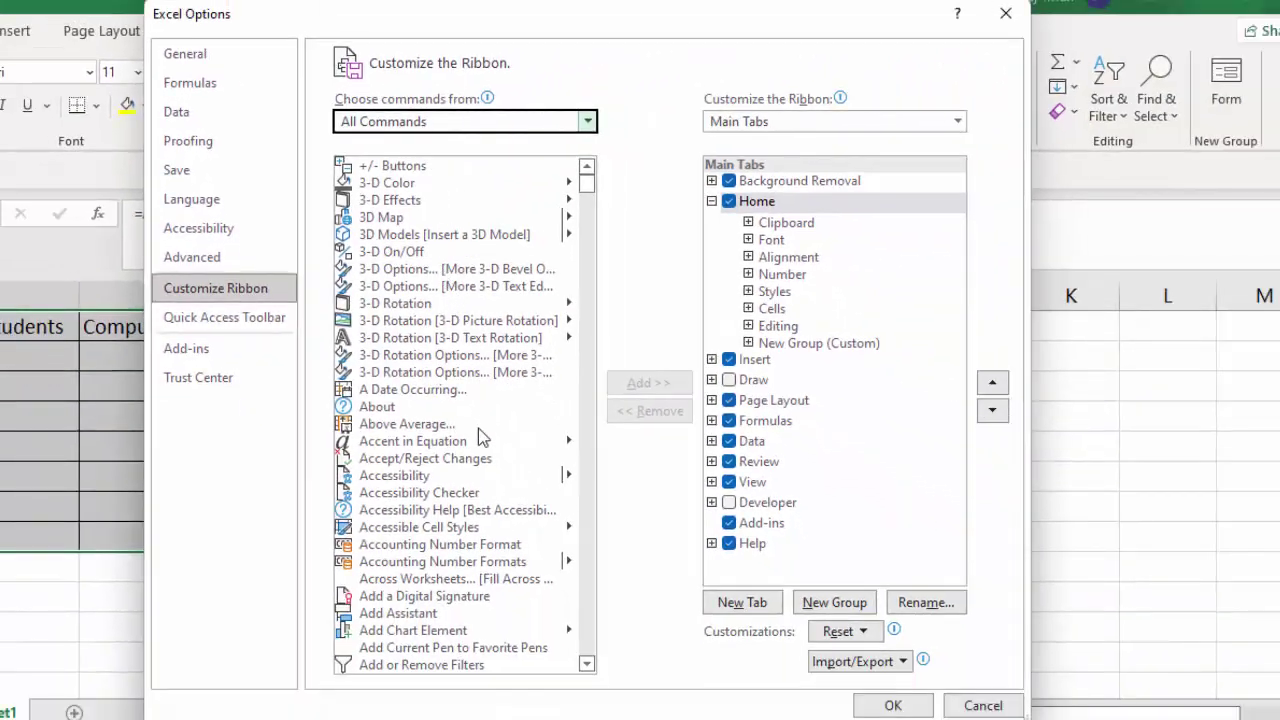
{"action": "scroll", "coordinate": [480, 460], "scroll_direction": "down", "scroll_amount": 2}
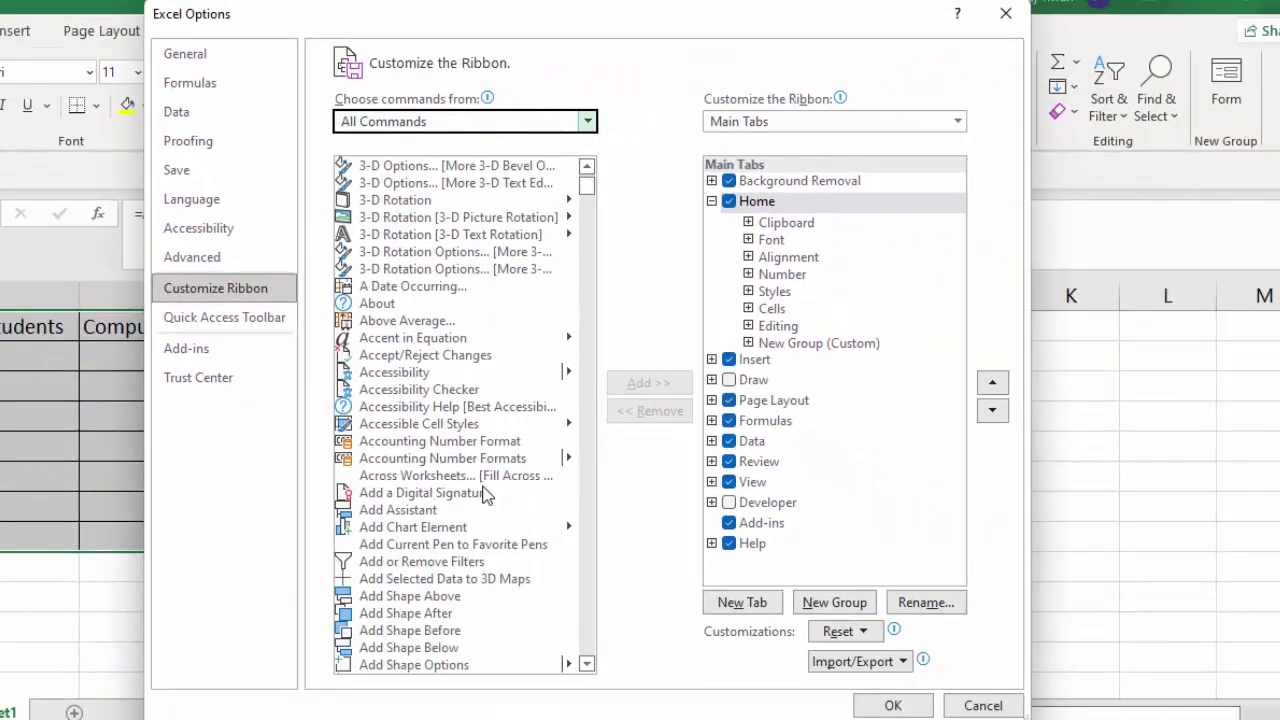
{"action": "scroll", "coordinate": [486, 491], "scroll_direction": "down", "scroll_amount": 1}
{"action": "scroll", "coordinate": [500, 575], "scroll_direction": "down", "scroll_amount": 1}
{"action": "scroll", "coordinate": [496, 585], "scroll_direction": "down", "scroll_amount": 3}
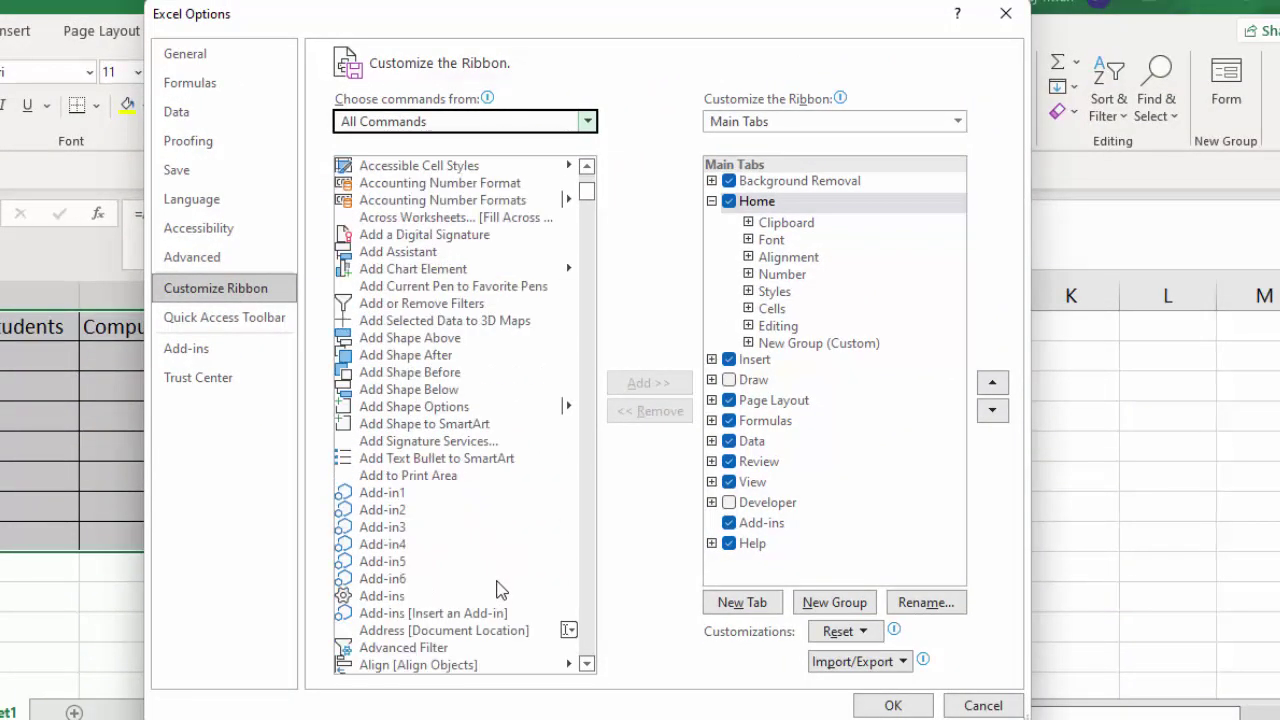
{"action": "scroll", "coordinate": [498, 588], "scroll_direction": "down", "scroll_amount": 3}
{"action": "scroll", "coordinate": [500, 590], "scroll_direction": "down", "scroll_amount": 4}
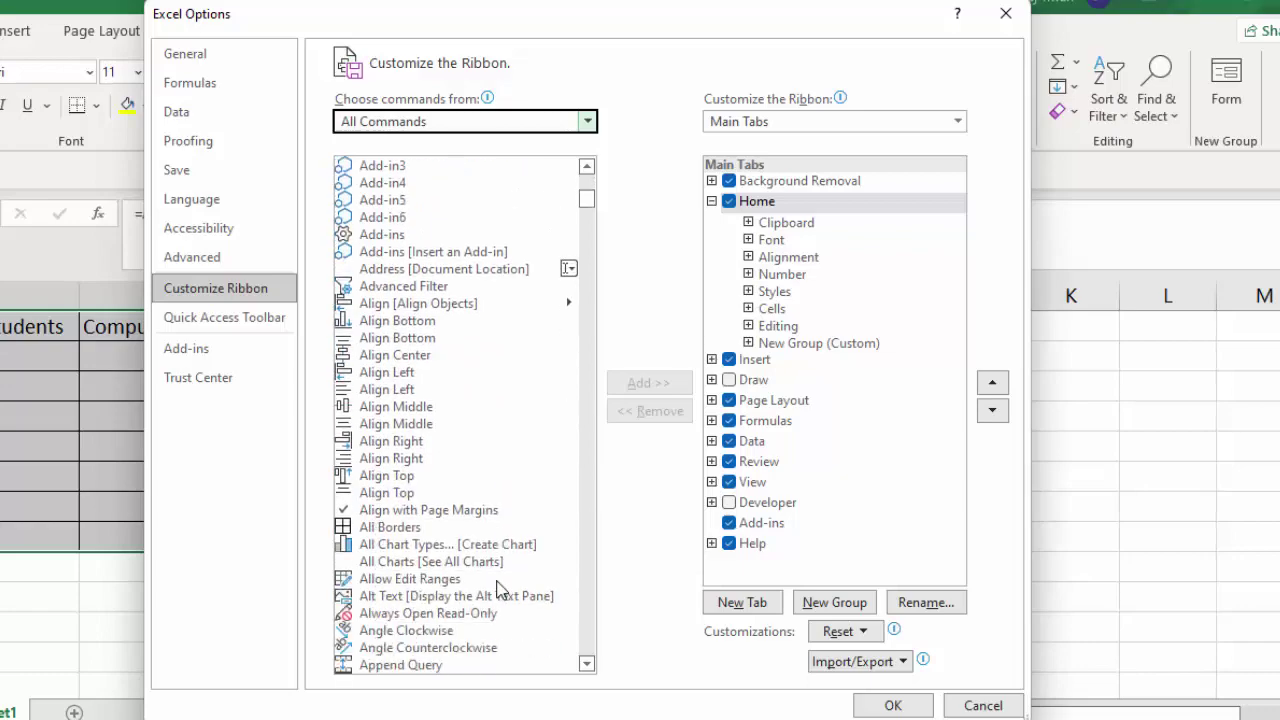
{"action": "scroll", "coordinate": [500, 590], "scroll_direction": "down", "scroll_amount": 5}
{"action": "scroll", "coordinate": [500, 590], "scroll_direction": "down", "scroll_amount": 5}
{"action": "scroll", "coordinate": [500, 590], "scroll_direction": "down", "scroll_amount": 4}
{"action": "scroll", "coordinate": [500, 588], "scroll_direction": "down", "scroll_amount": 20}
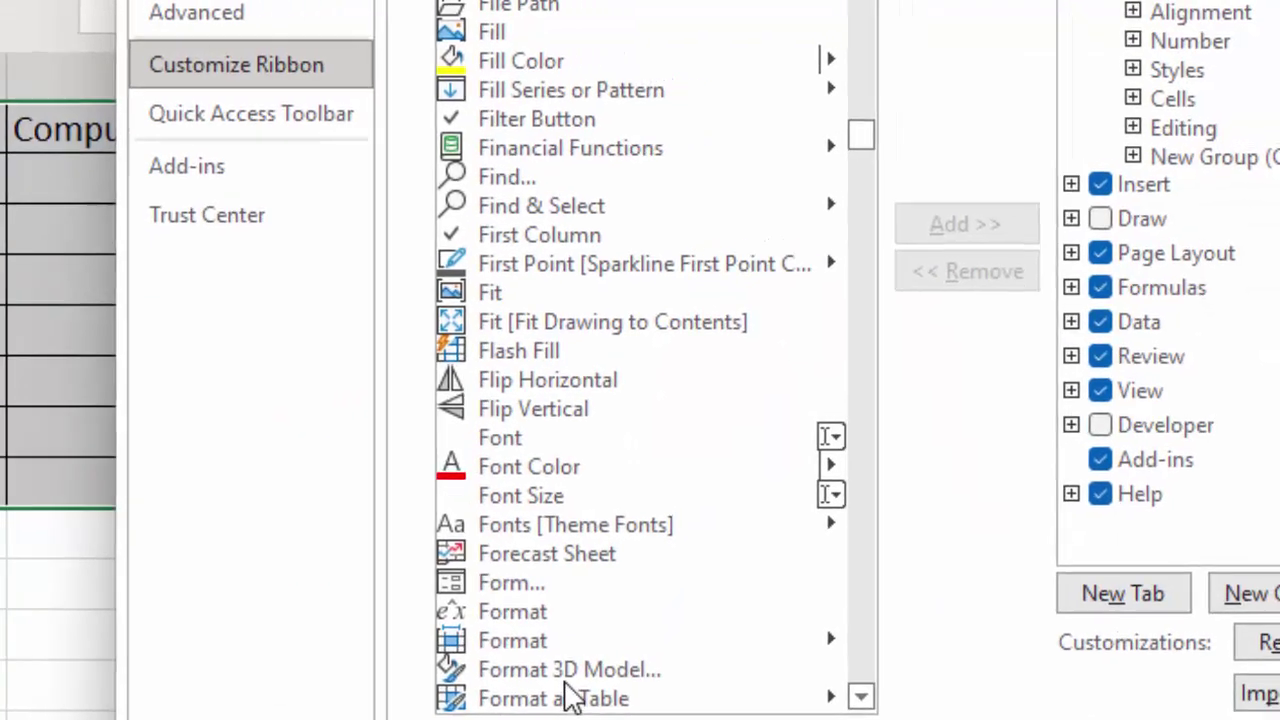
Create a second New Group under Home with a chosen symbol and add the Form command to it.
{"action": "left_click", "coordinate": [373, 596]}
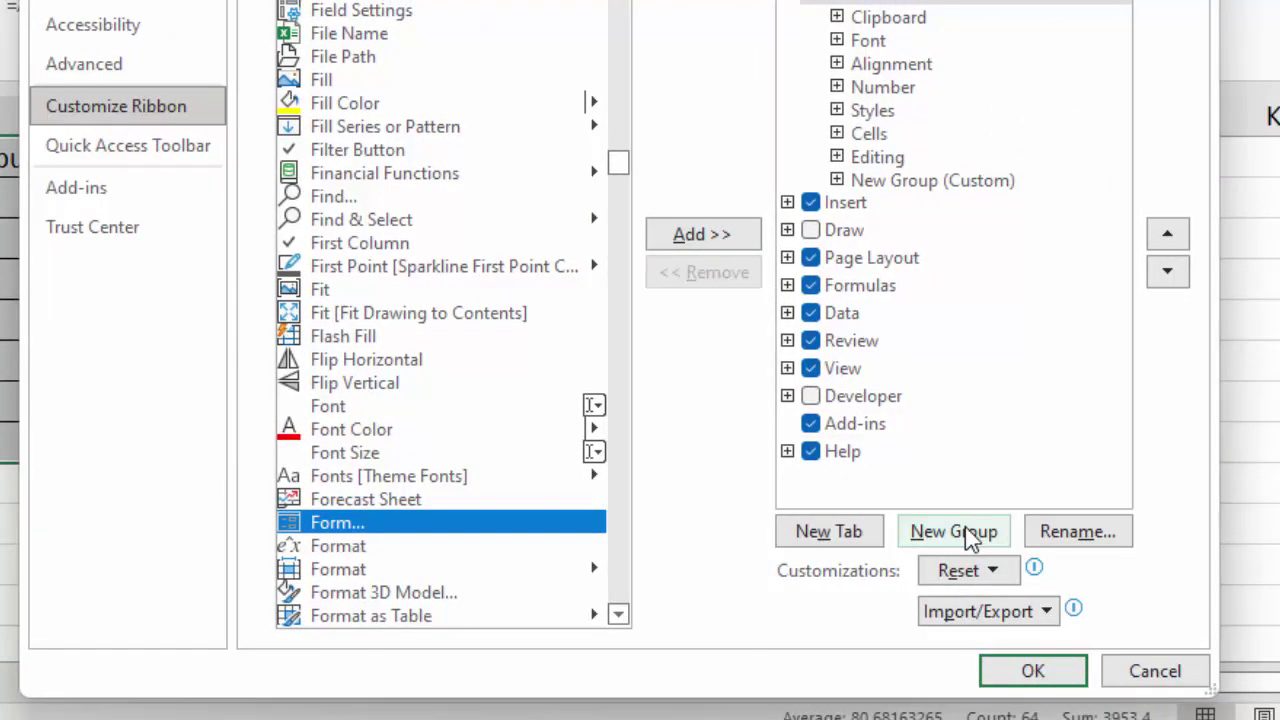
{"action": "left_click", "coordinate": [968, 538]}
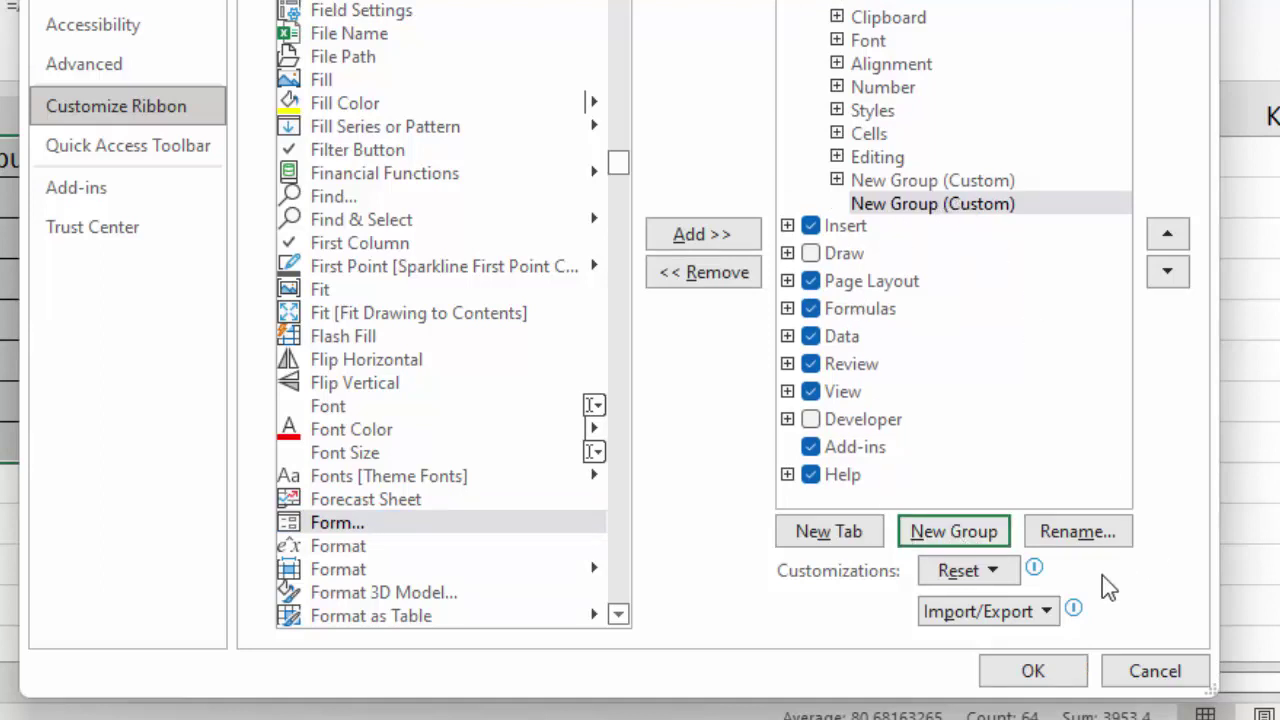
{"action": "left_click", "coordinate": [1092, 540]}
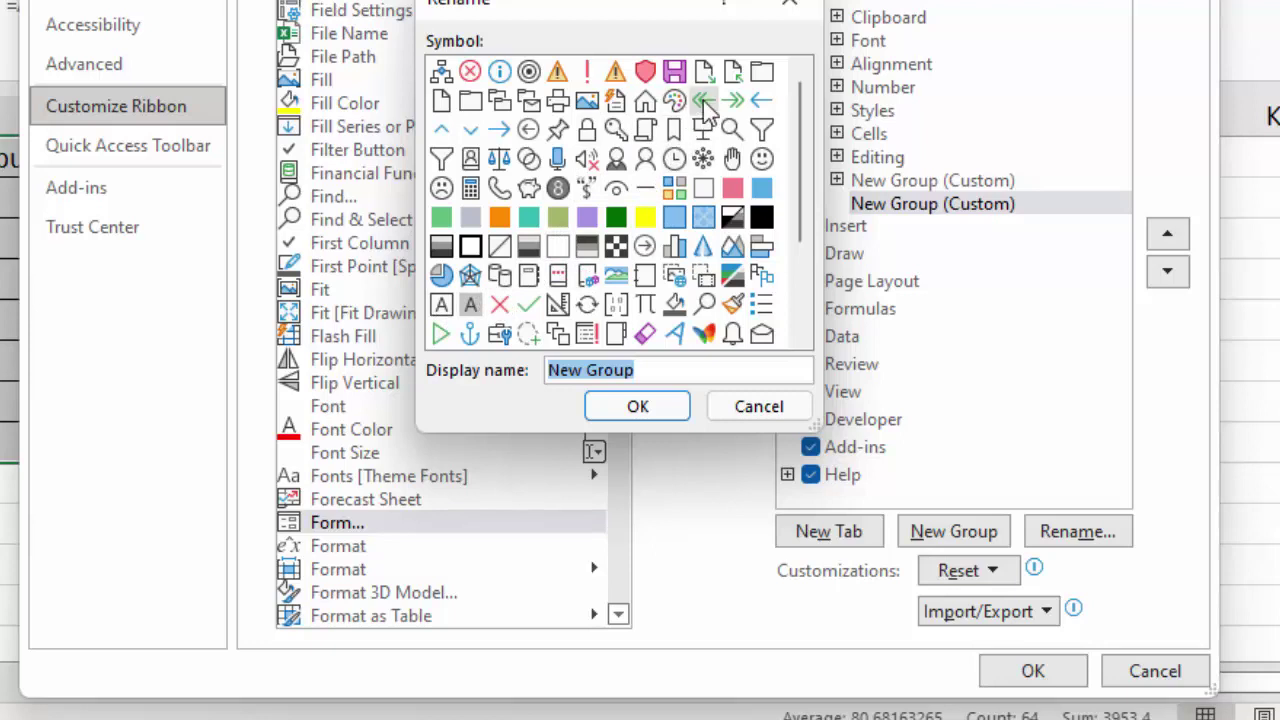
{"action": "left_click", "coordinate": [645, 217]}
{"action": "left_click", "coordinate": [643, 410]}
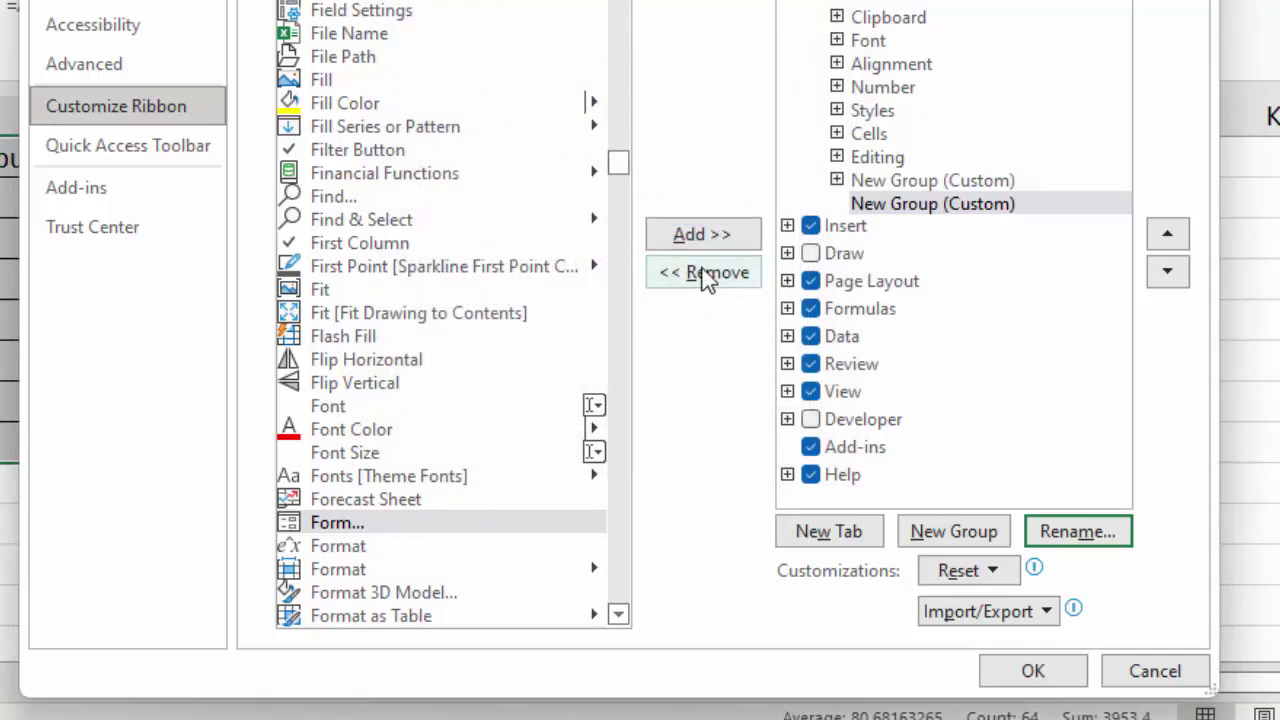
{"action": "left_click", "coordinate": [710, 234]}
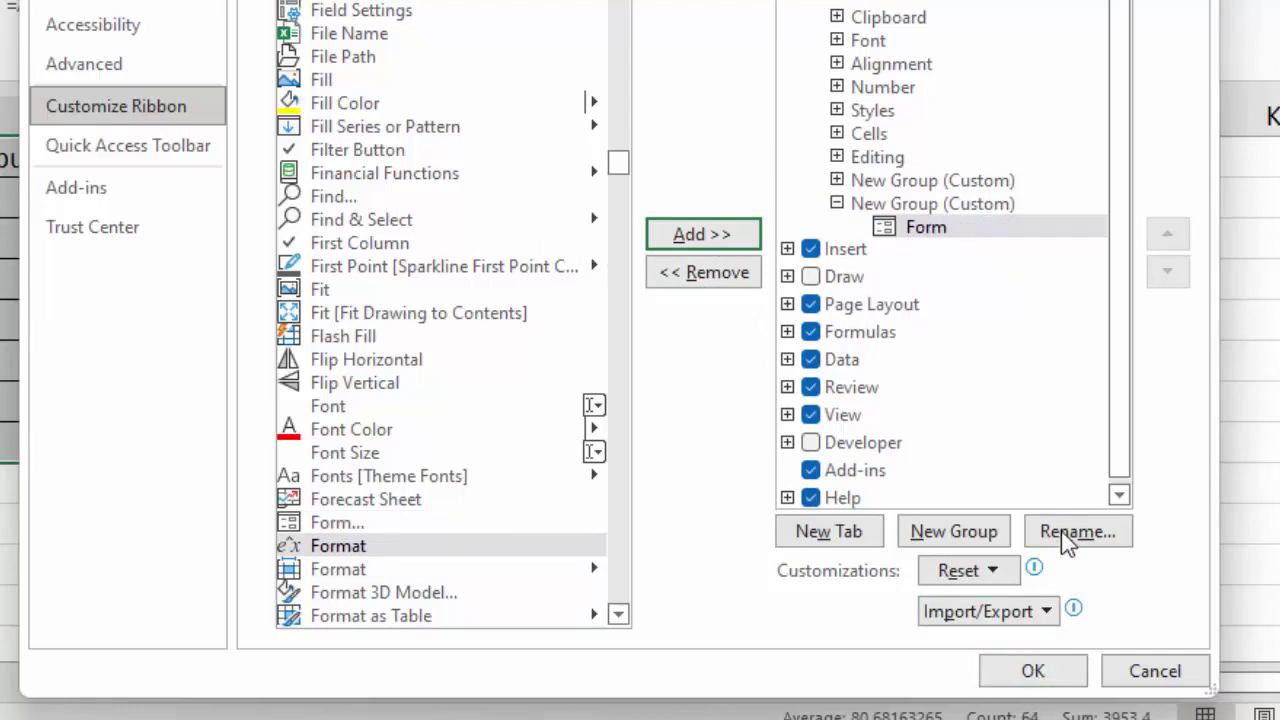
Apply the ribbon change and open the marks table's data form from the new Home tab Form button.
{"action": "left_click", "coordinate": [1015, 673]}
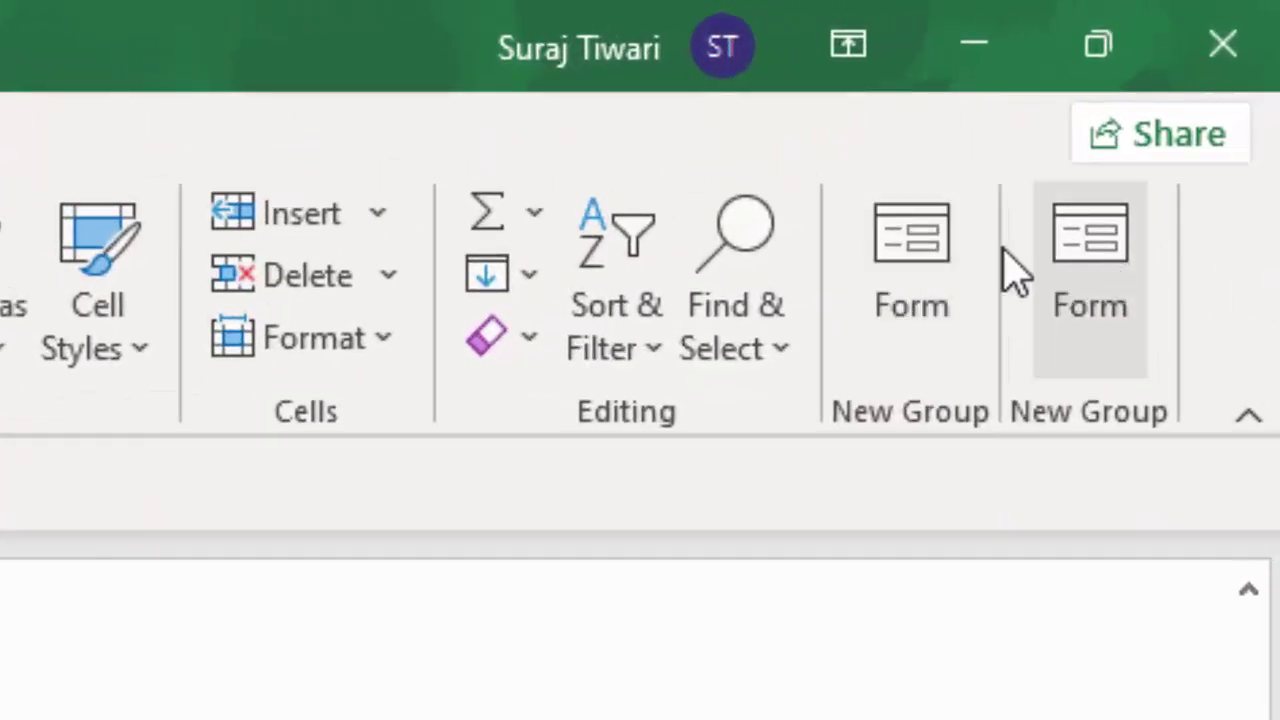
{"action": "left_click", "coordinate": [912, 255]}
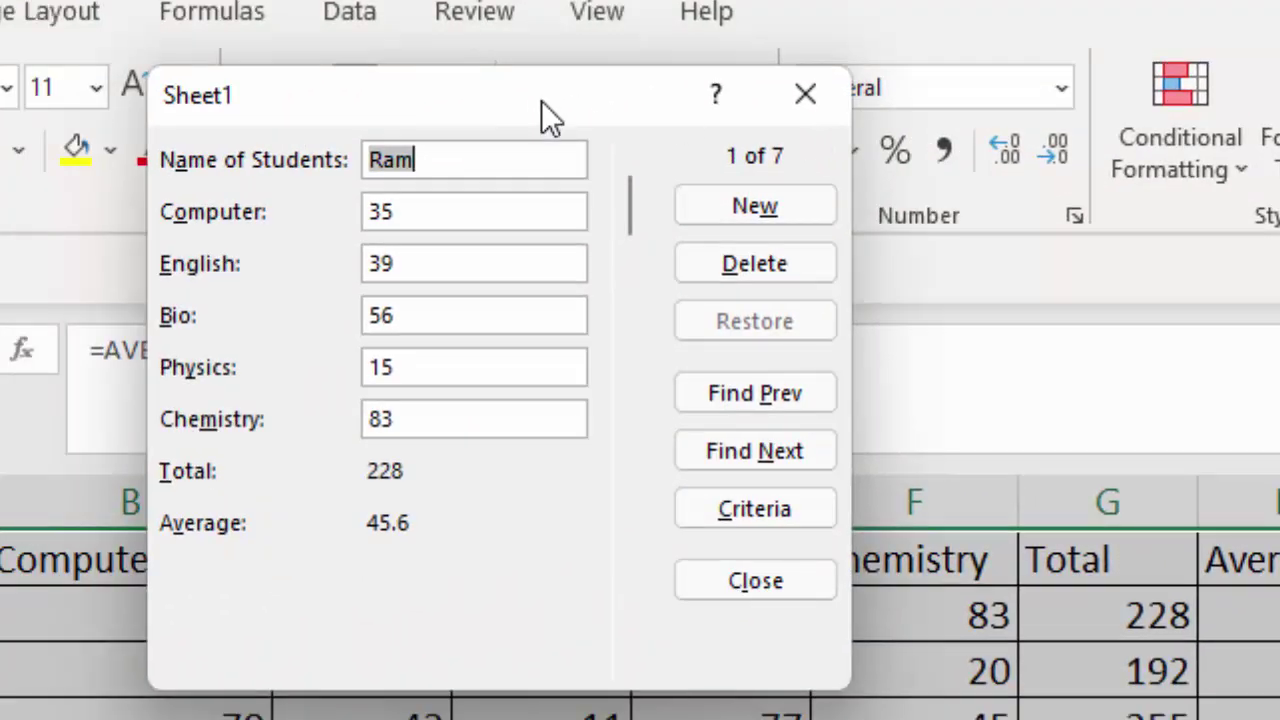
{"action": "left_click_drag", "start_coordinate": [541, 100], "coordinate": [1250, 110]}
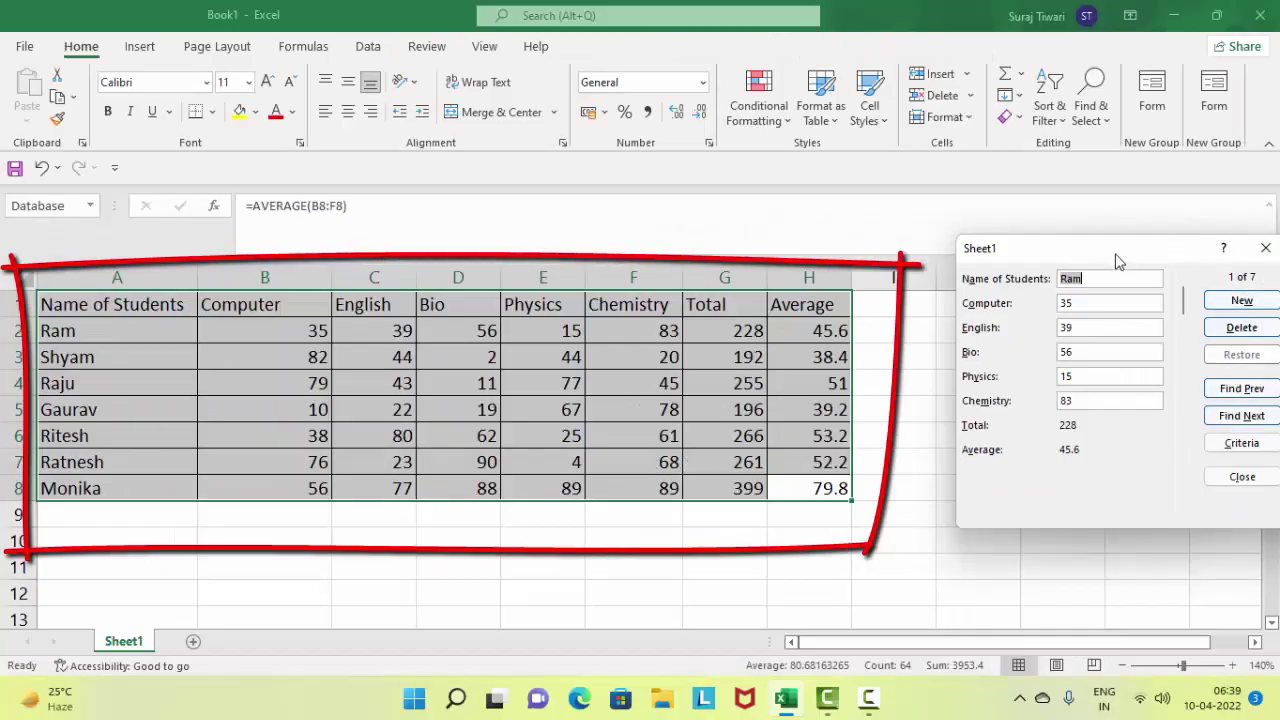
{"action": "left_click_drag", "start_coordinate": [1118, 260], "coordinate": [613, 85]}
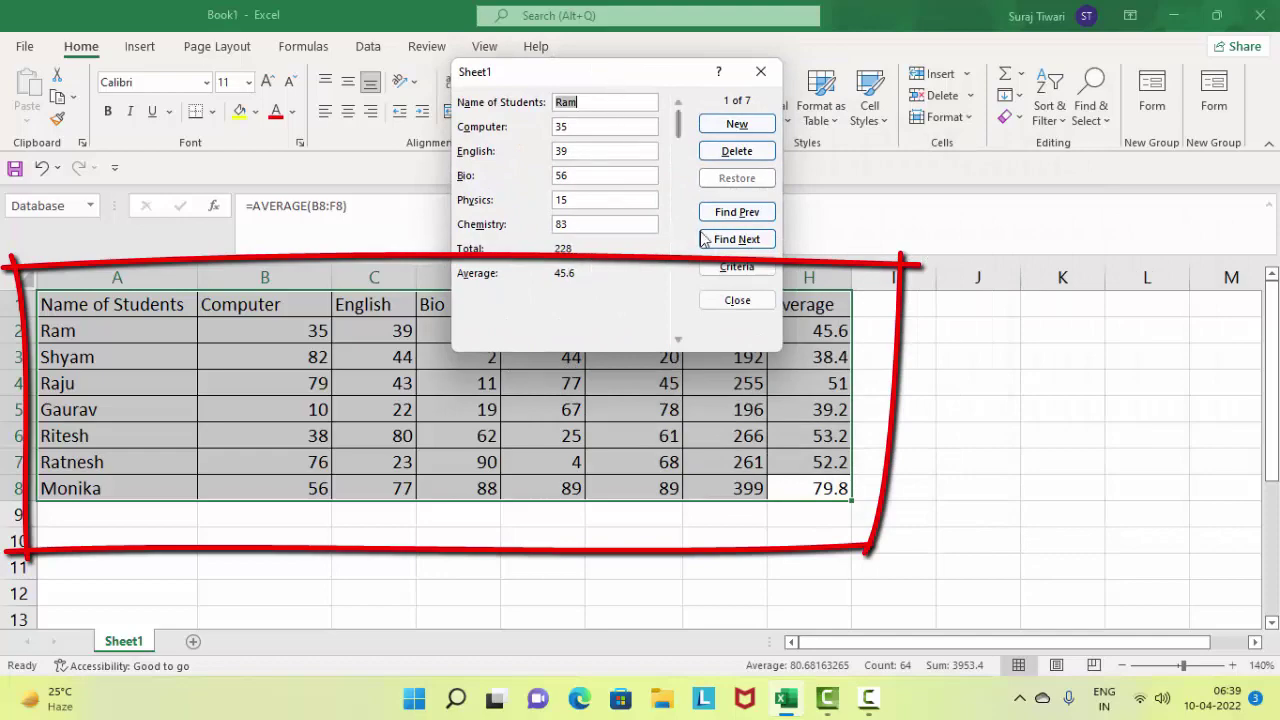
Step through the student records to the last one, record 7 of 7.
{"action": "left_click", "coordinate": [745, 240]}
{"action": "left_click", "coordinate": [748, 242]}
{"action": "left_click", "coordinate": [823, 315]}
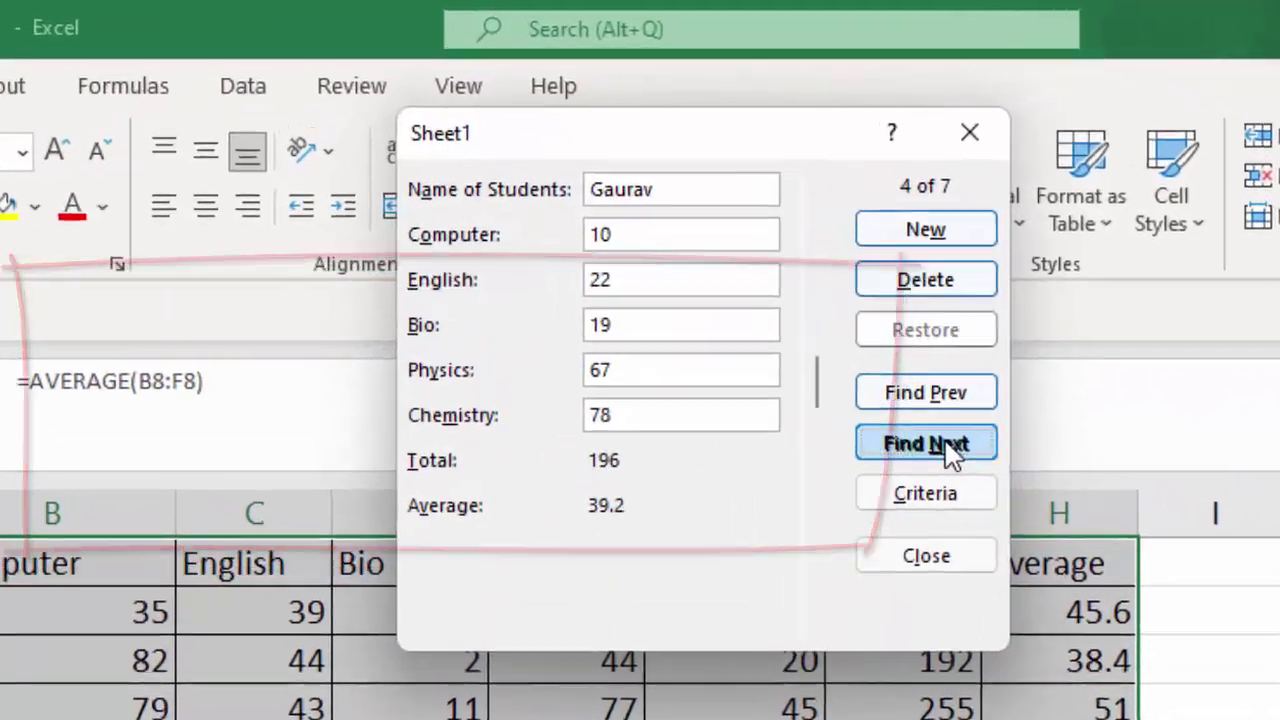
{"action": "left_click", "coordinate": [823, 315]}
{"action": "left_click", "coordinate": [823, 315]}
{"action": "left_click", "coordinate": [824, 316]}
{"action": "left_click", "coordinate": [994, 490]}
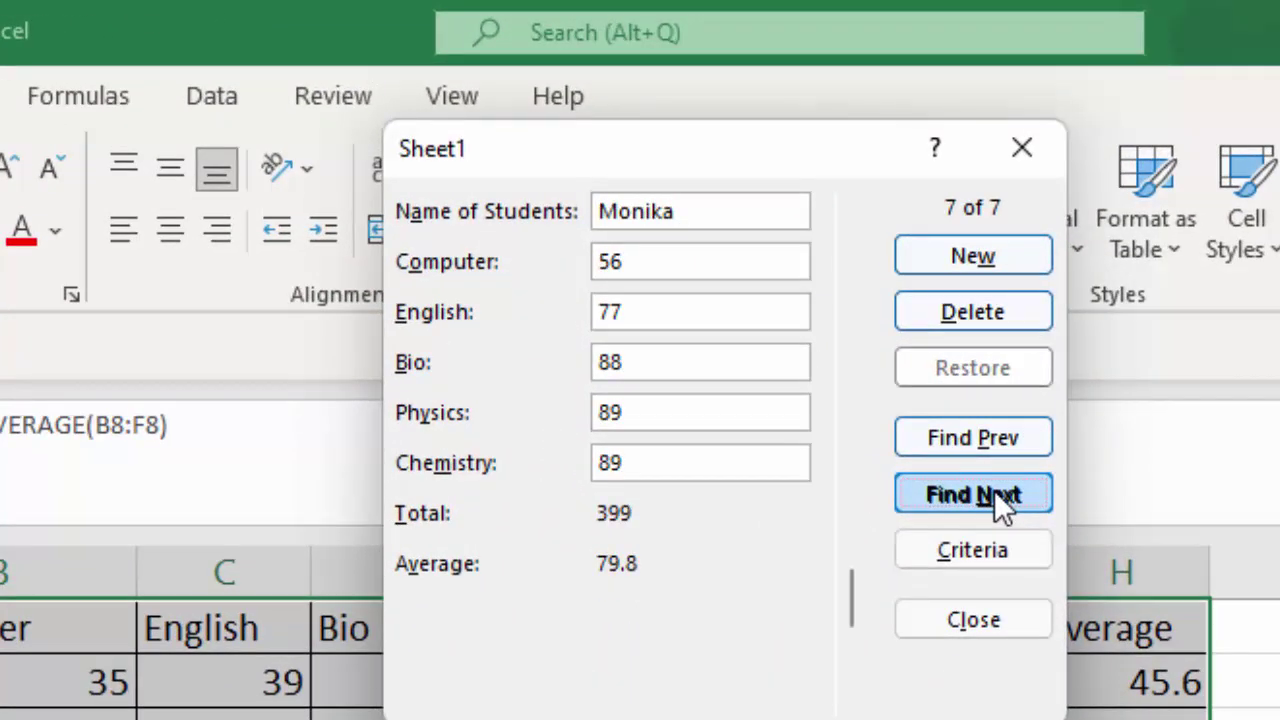
Enter a new student with marks 56, 77, 78, 89 and 89 as table row 9.
{"action": "left_click", "coordinate": [986, 245]}
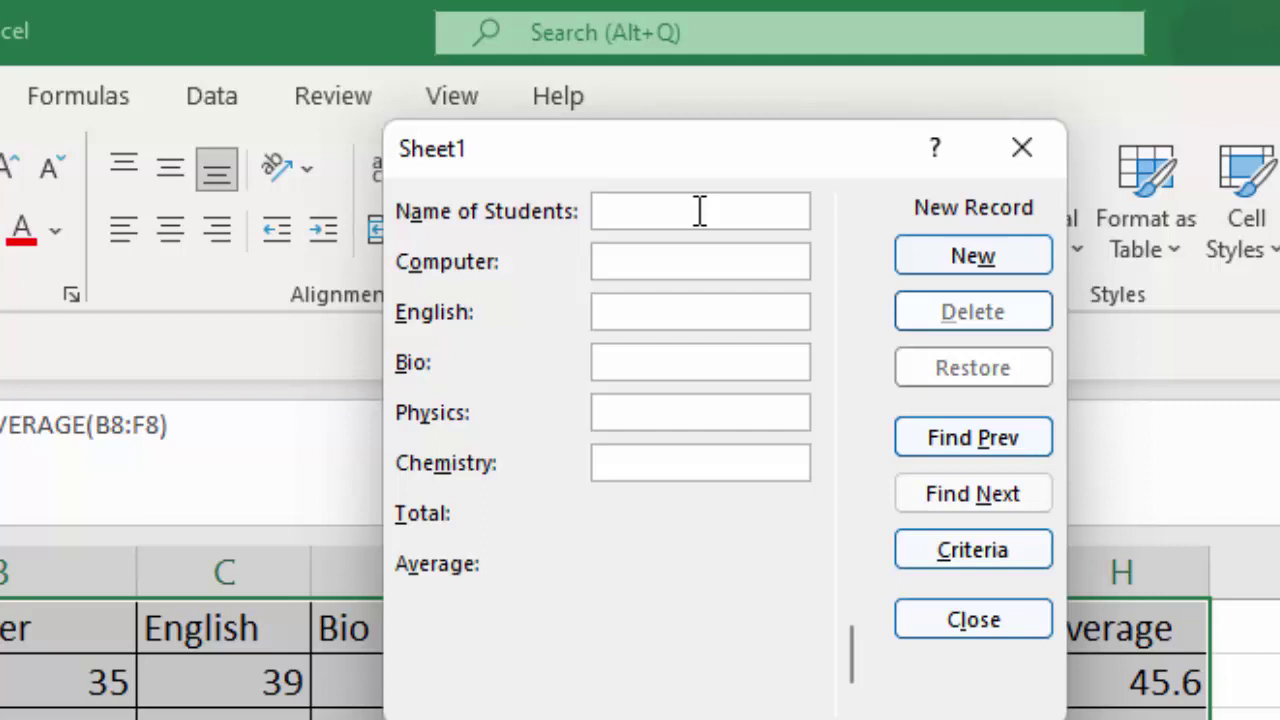
{"action": "type", "text": "Manoj"}
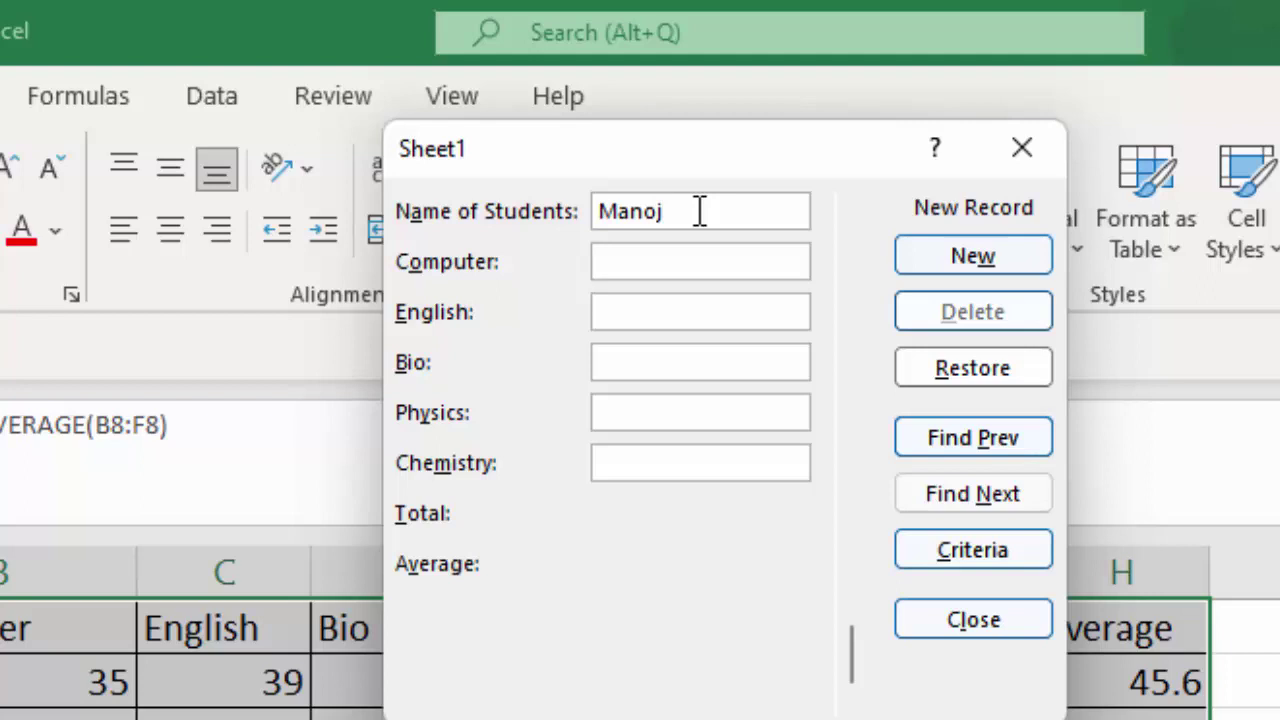
{"action": "key", "text": "Tab"}
{"action": "type", "text": "56"}
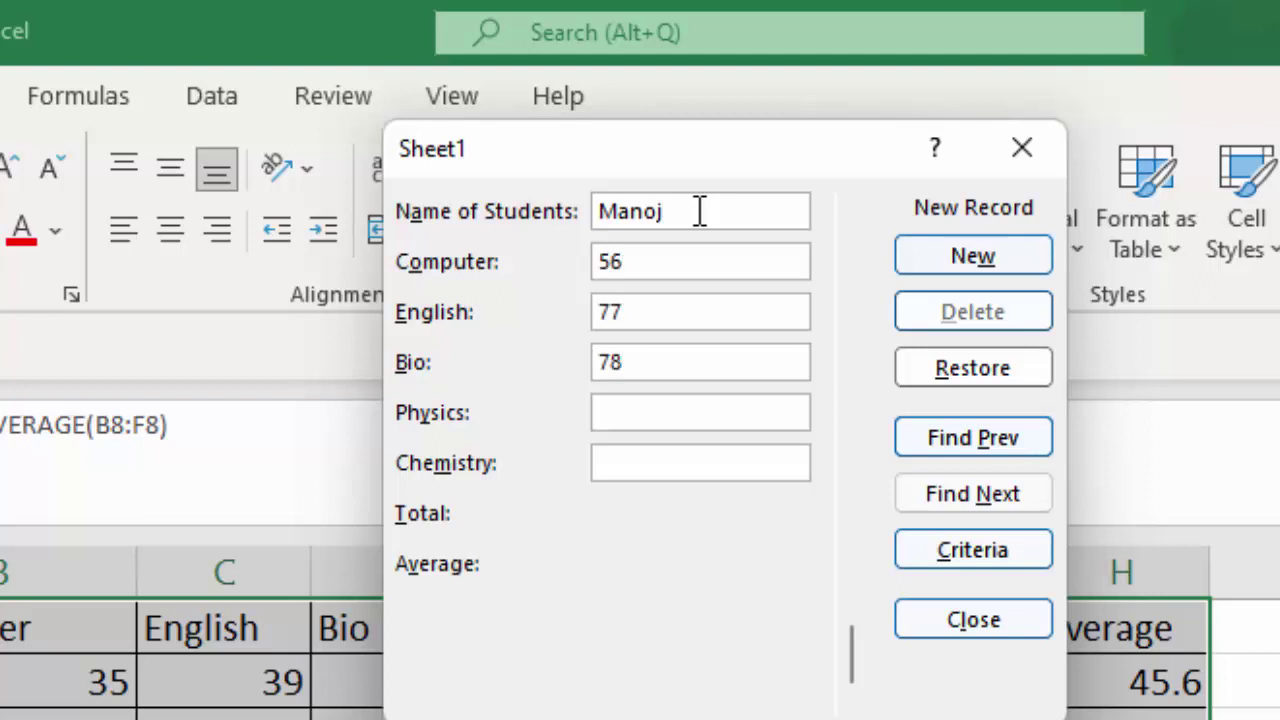
{"action": "type", "text": "89"}
{"action": "type", "text": "89"}
{"action": "key", "text": "Tab"}
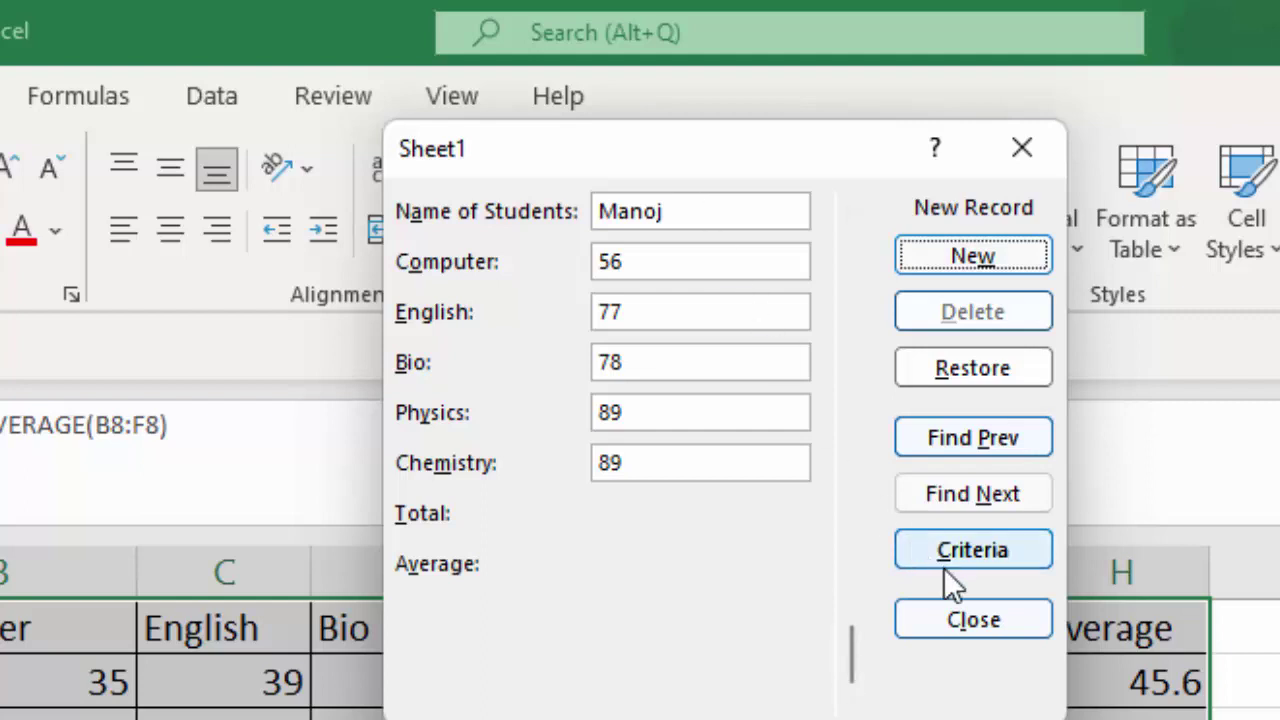
{"action": "left_click", "coordinate": [961, 618]}
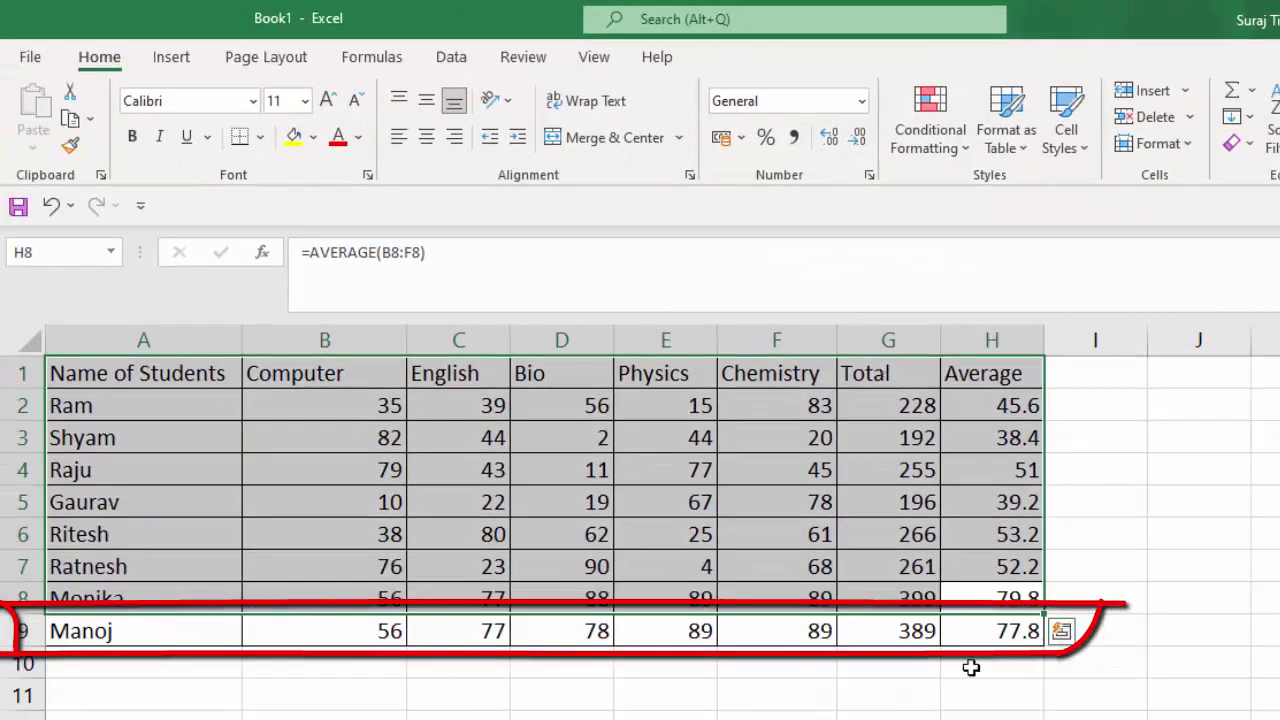
Select the whole table A1:H9 and reopen its data form.
{"action": "left_click", "coordinate": [1012, 631]}
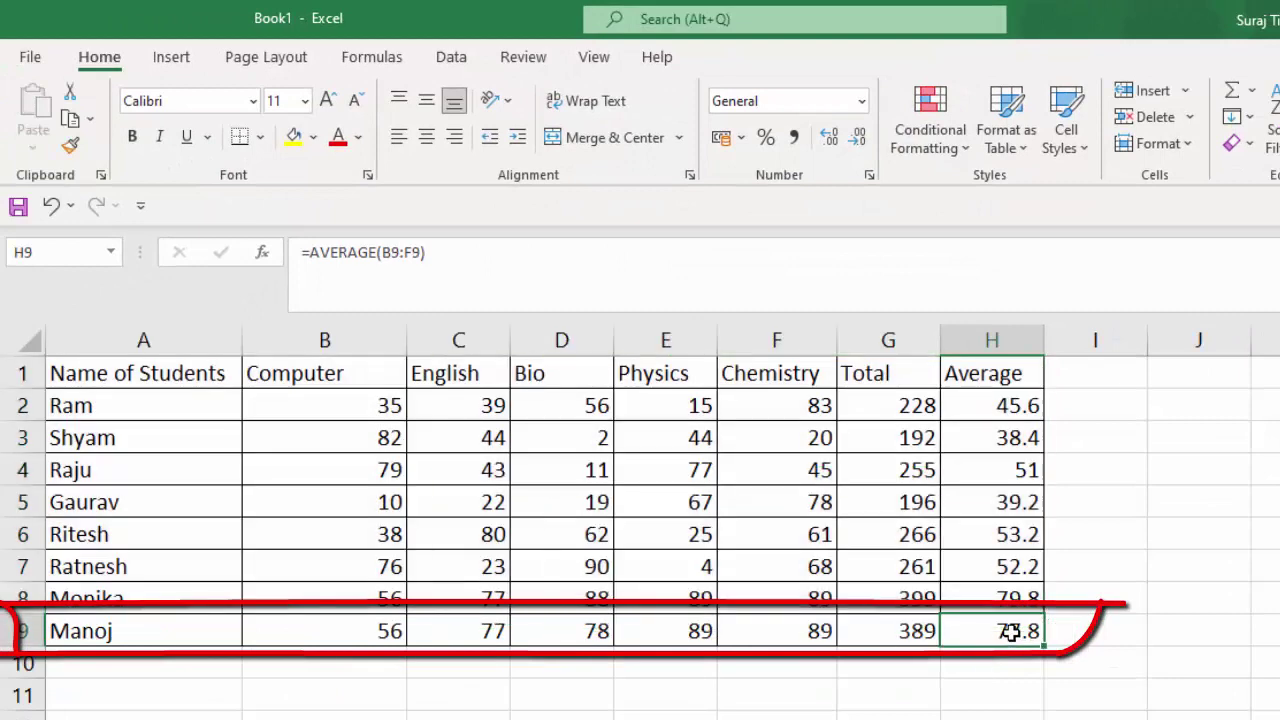
{"action": "key", "text": "ctrl+a"}
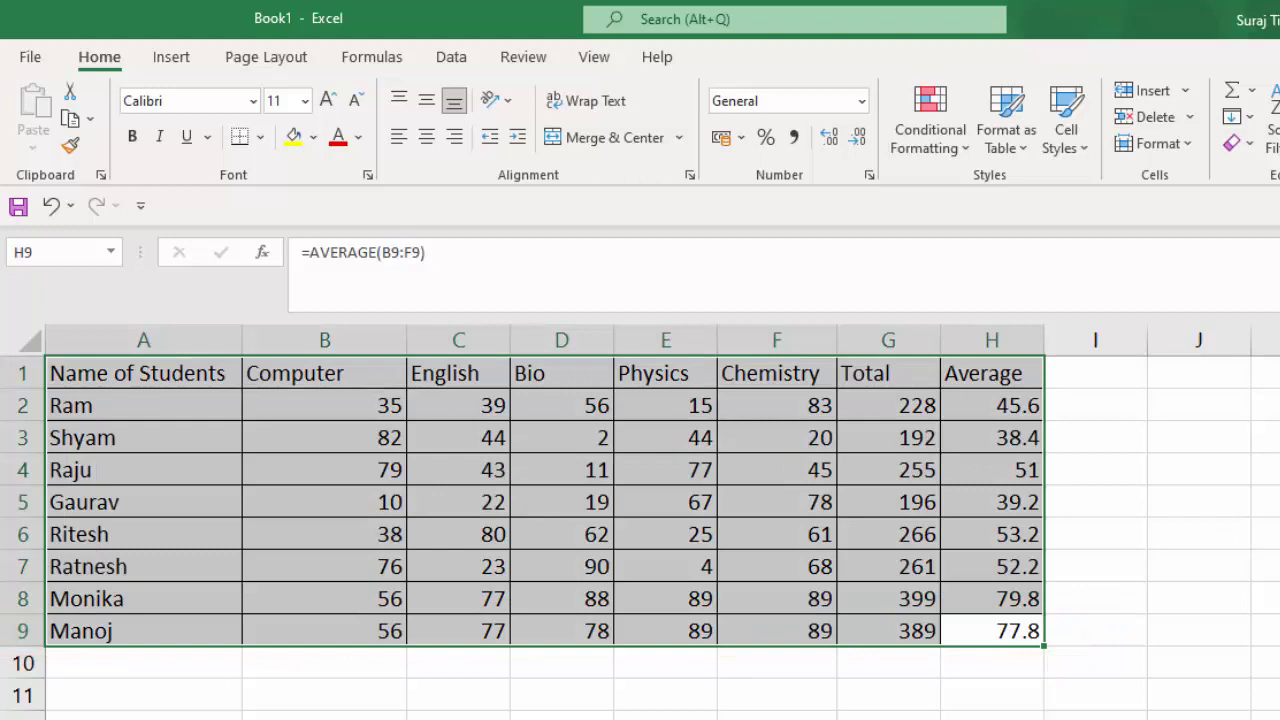
{"action": "key", "text": "alt+d"}
{"action": "key", "text": "o"}
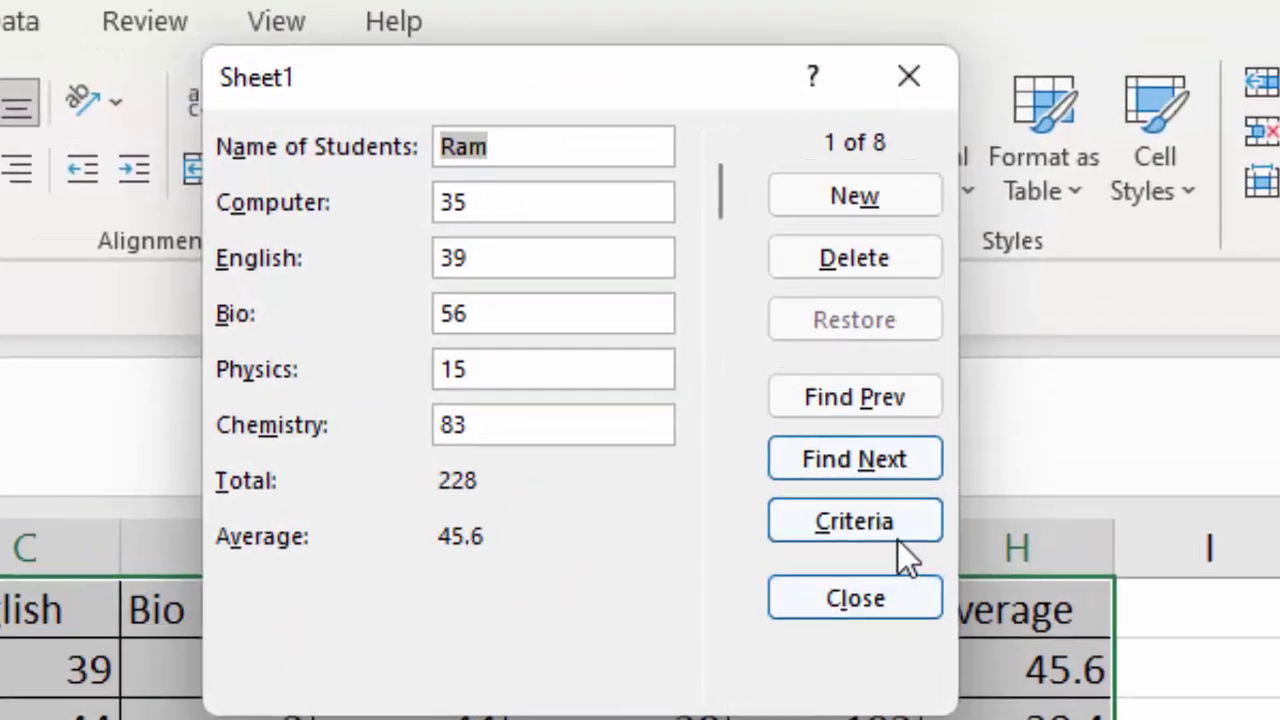
Step through to record 8 of 8, showing Total 389 and Average 77.8.
{"action": "left_click", "coordinate": [895, 457]}
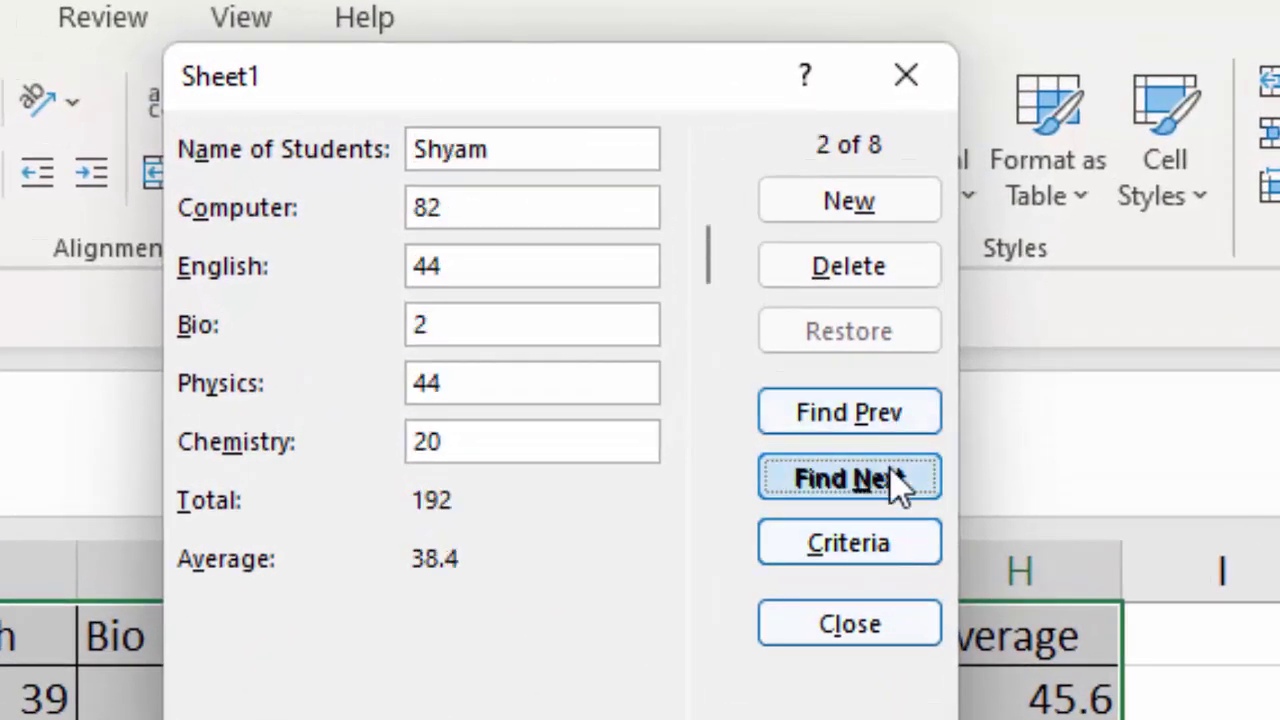
{"action": "left_click", "coordinate": [897, 482]}
{"action": "left_click", "coordinate": [897, 482]}
{"action": "left_click", "coordinate": [897, 482]}
{"action": "left_click", "coordinate": [897, 482]}
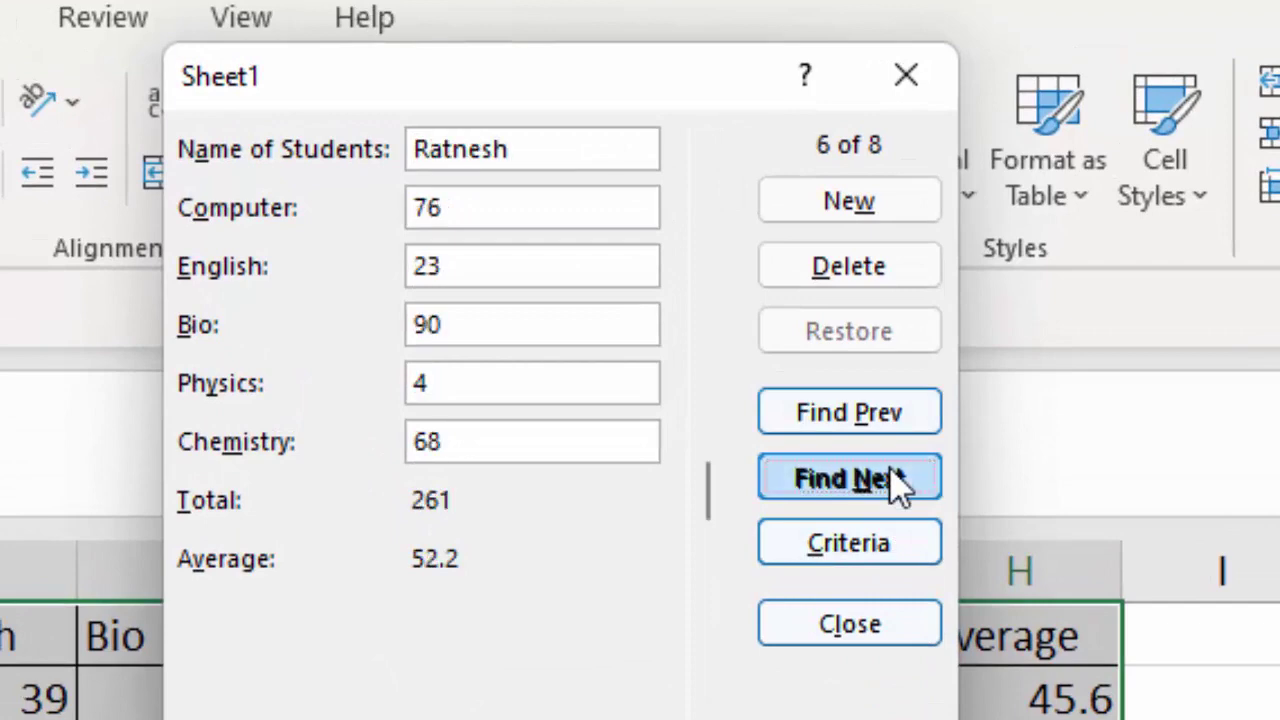
{"action": "left_click", "coordinate": [897, 482]}
{"action": "left_click", "coordinate": [897, 482]}
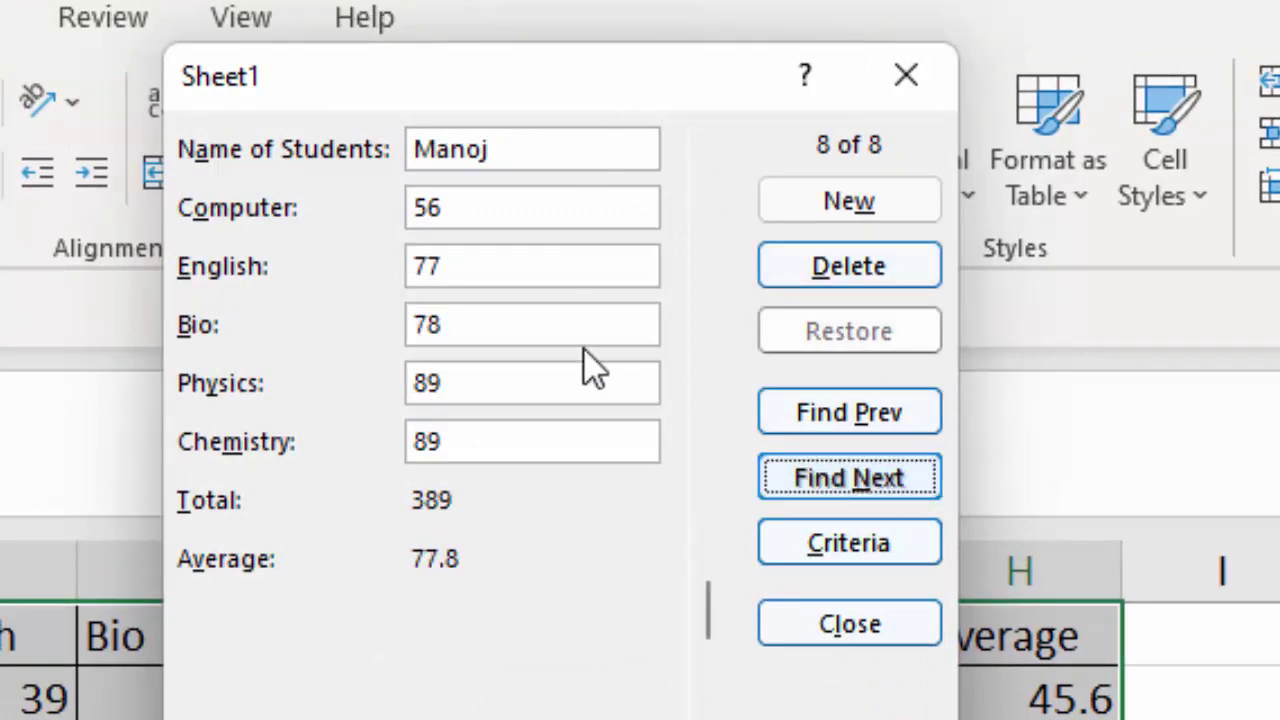
{"action": "mouse_move", "coordinate": [513, 67]}
{"action": "left_mouse_down"}
{"action": "mouse_move", "coordinate": [857, 471]}
{"action": "mouse_move", "coordinate": [315, 268]}
{"action": "left_mouse_up"}
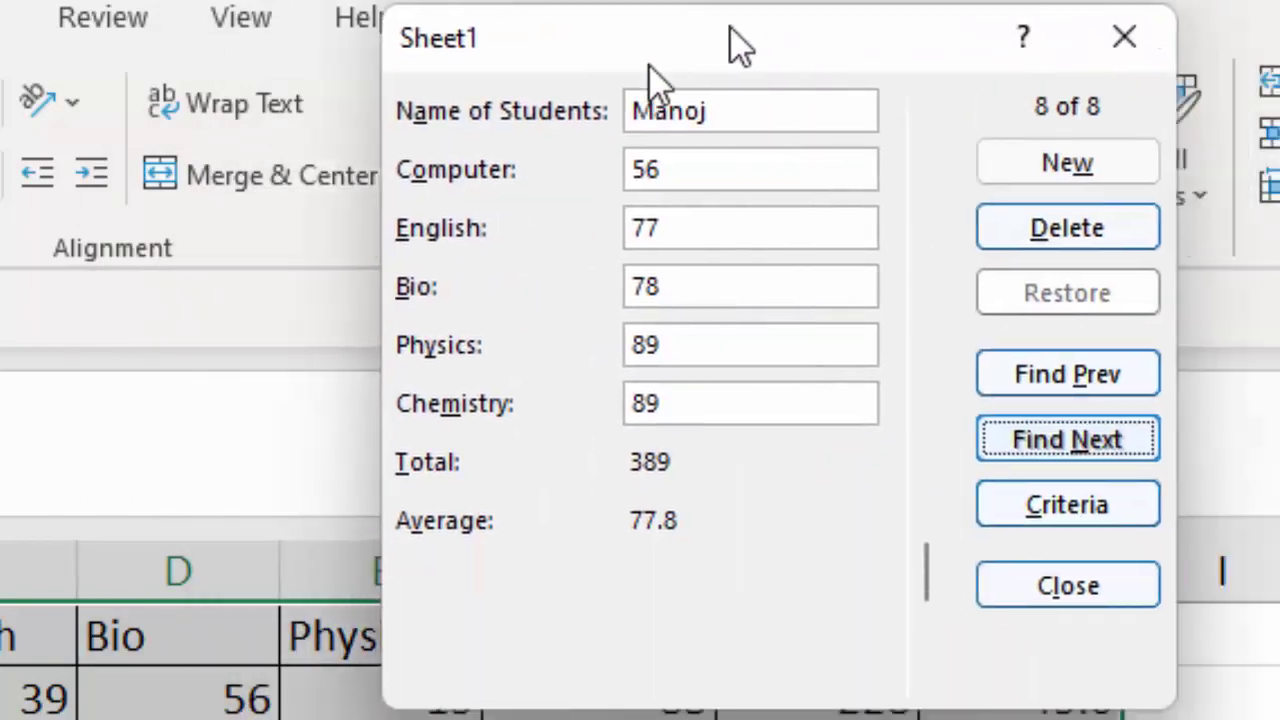